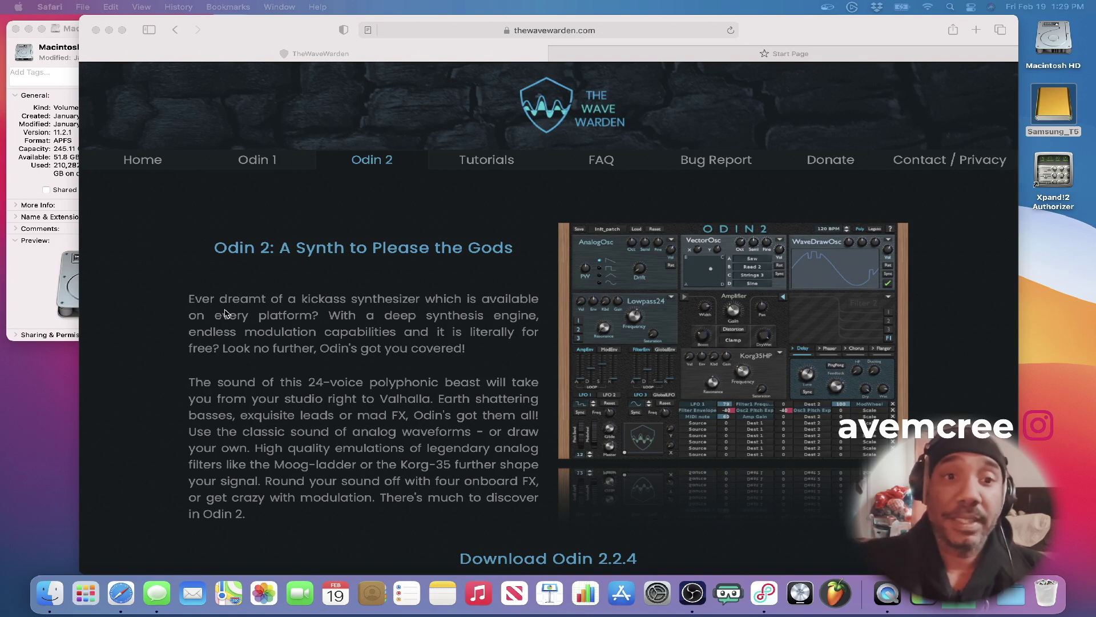
# Scroll the Odin 2 page down to the download table and request the macOS Odin 2.2.4 installer.
pyautogui.scroll(-1, 225, 313)
pyautogui.click(225, 309)
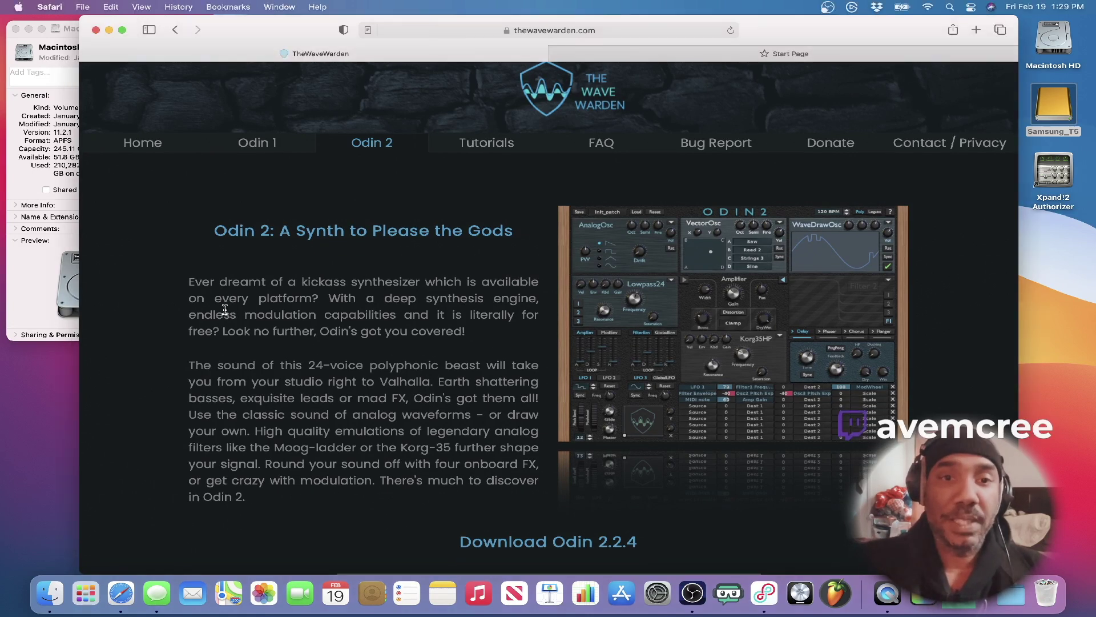
pyautogui.scroll(-2, 225, 311)
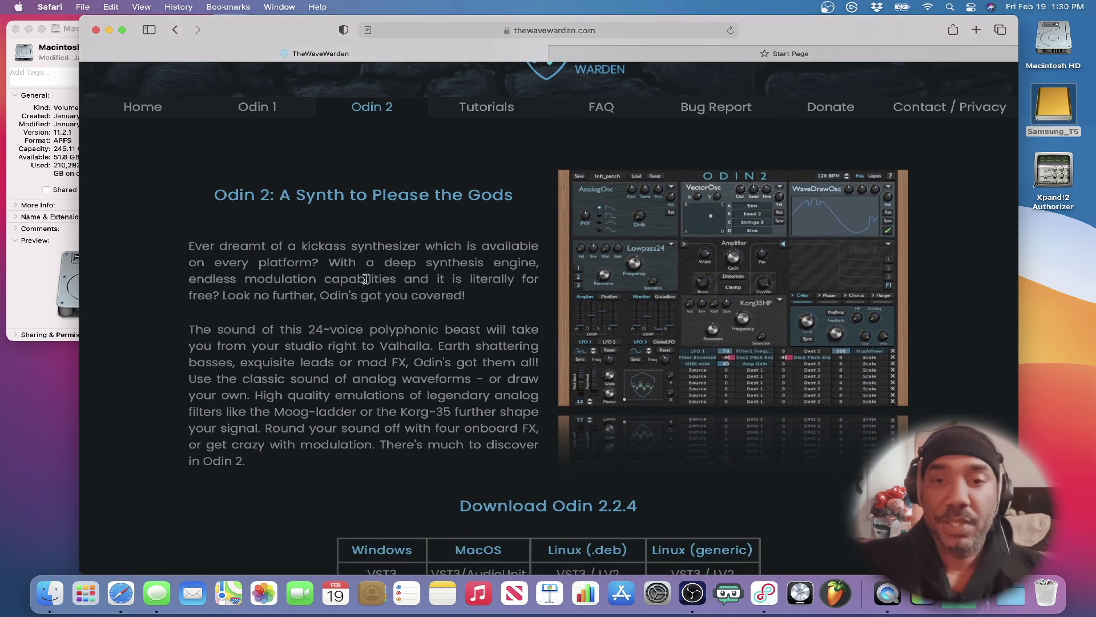
pyautogui.scroll(-5, 423, 311)
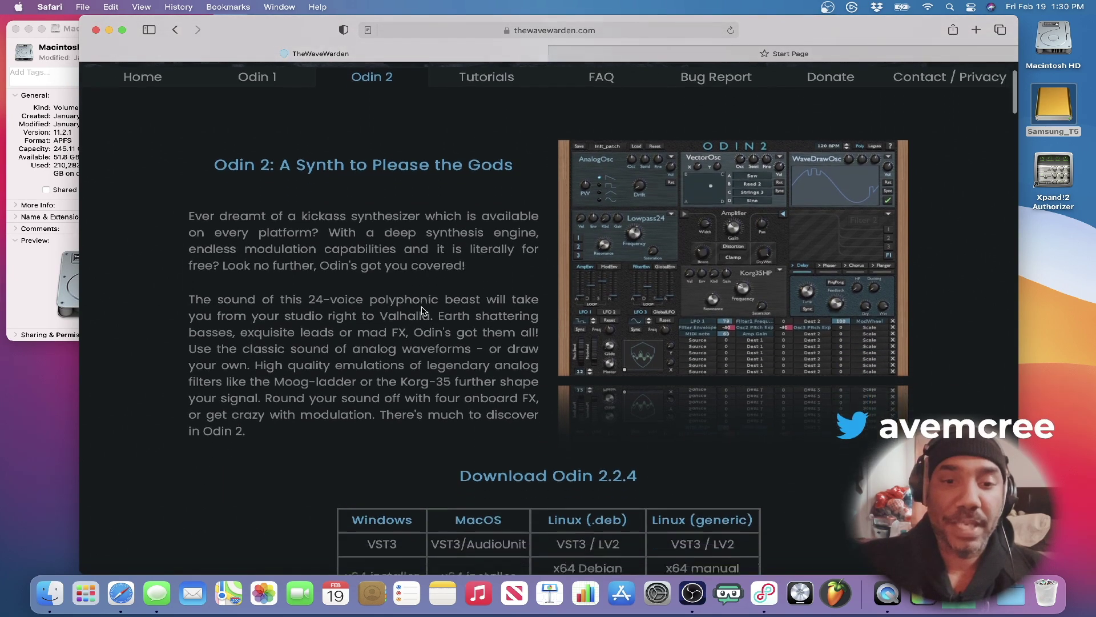
pyautogui.scroll(-2, 423, 310)
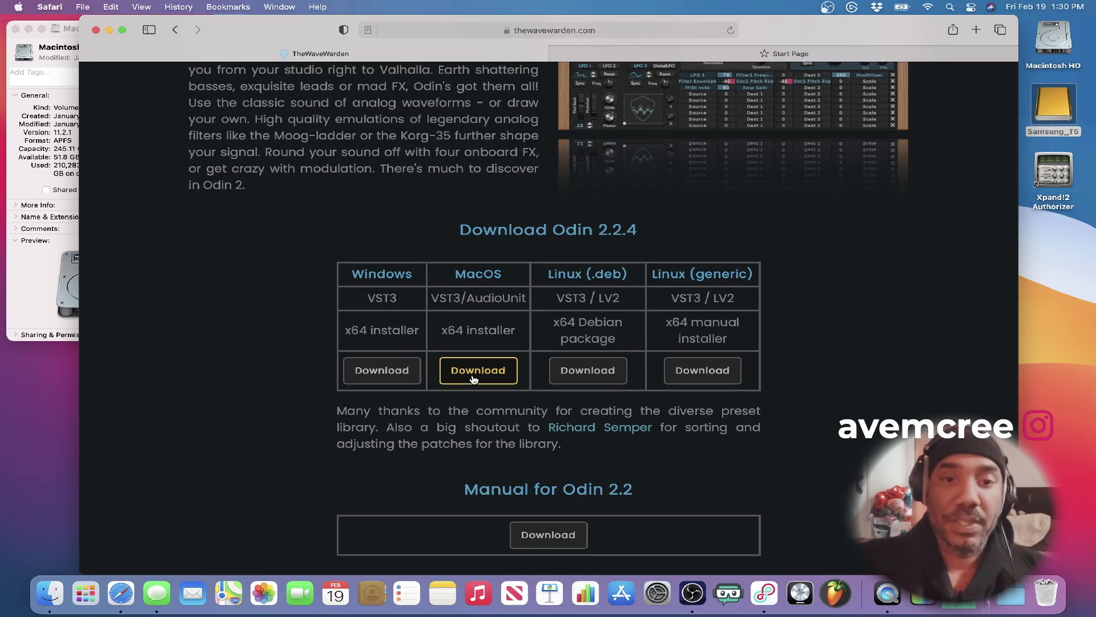
pyautogui.click(473, 379)
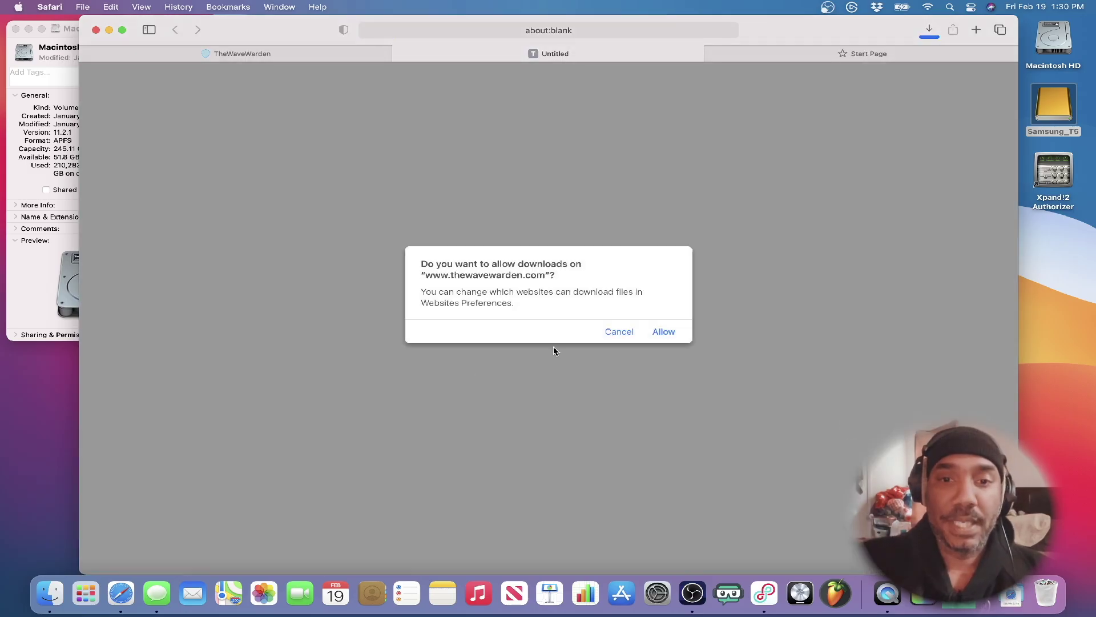
# Allow downloads from thewavewarden.com, then open Odin2MacInstaller.pkg from the Downloads stack.
pyautogui.click(664, 332)
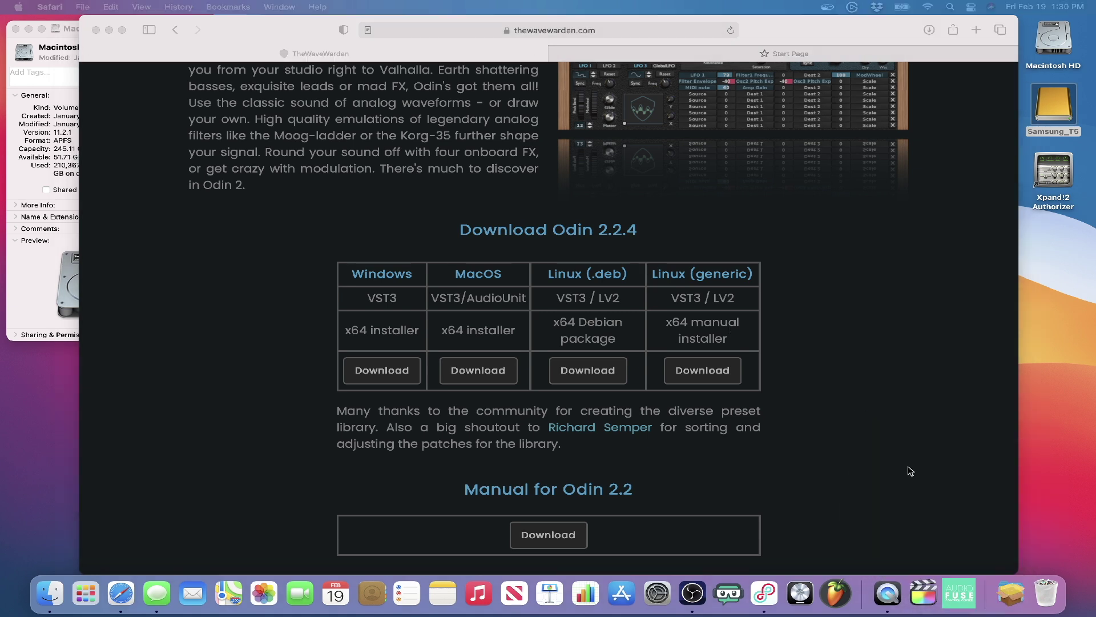
pyautogui.click(1007, 592)
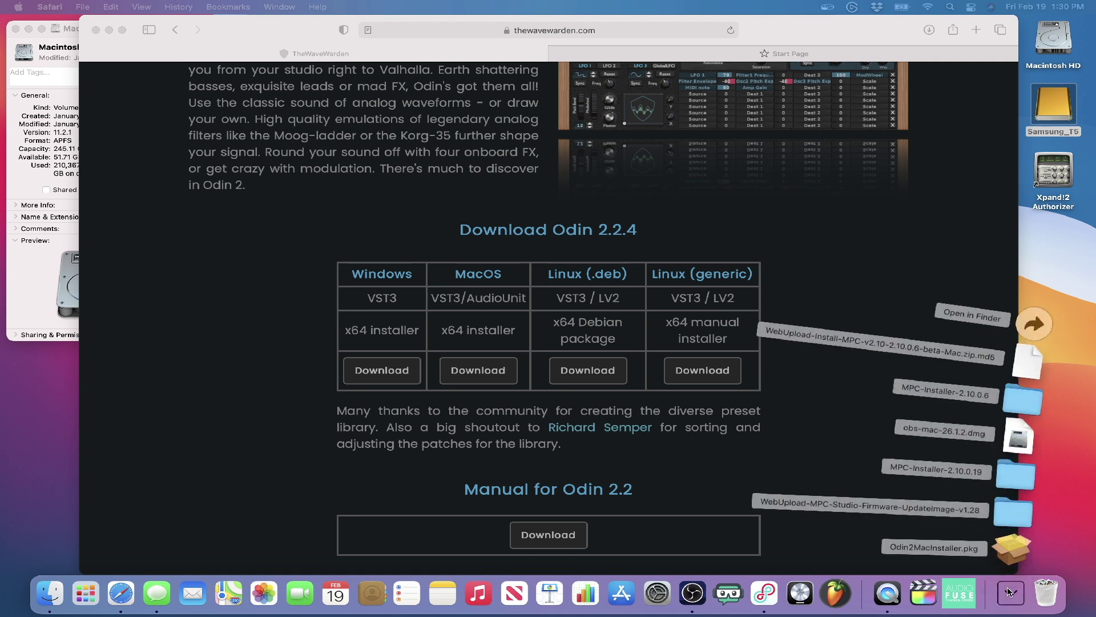
pyautogui.click(1012, 556)
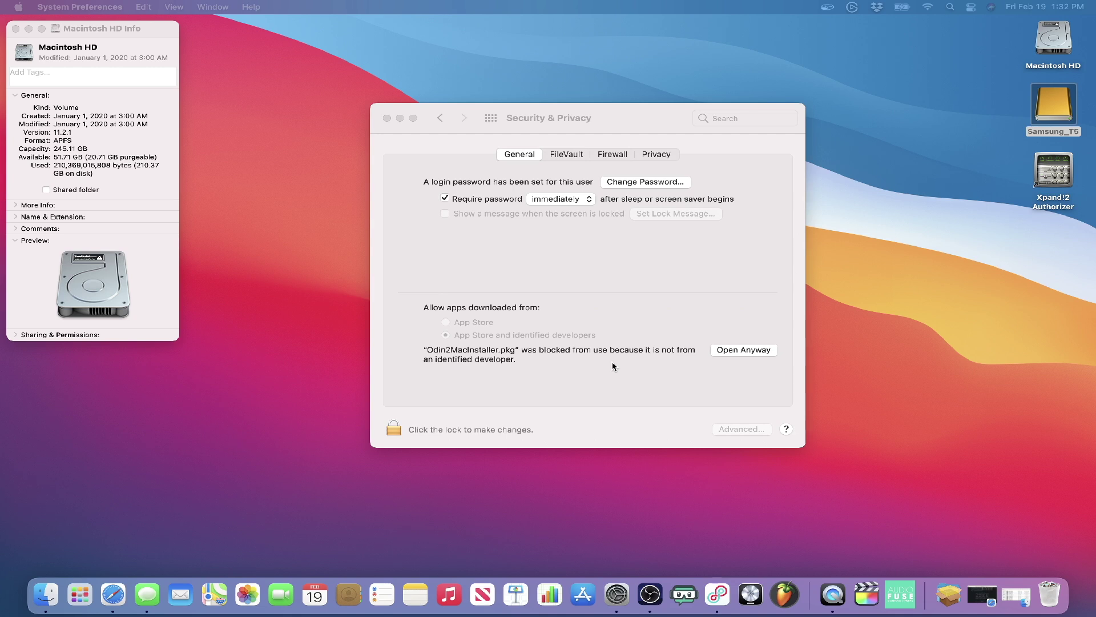
# Use Open Anyway in Security & Privacy and confirm opening the unverified Odin2MacInstaller.pkg.
pyautogui.click(728, 354)
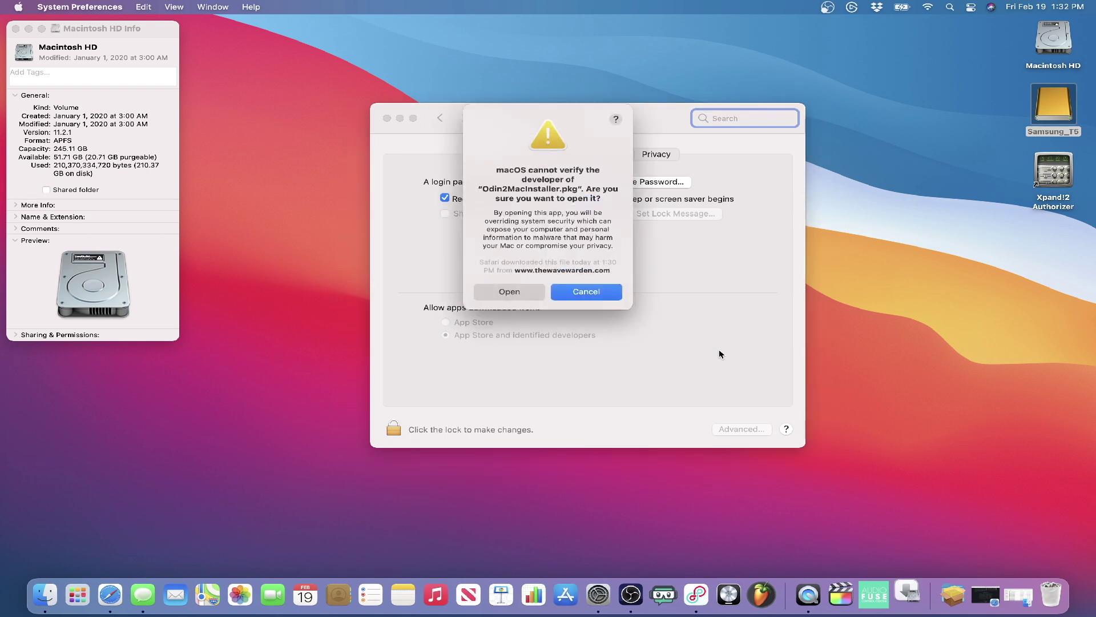
pyautogui.click(510, 292)
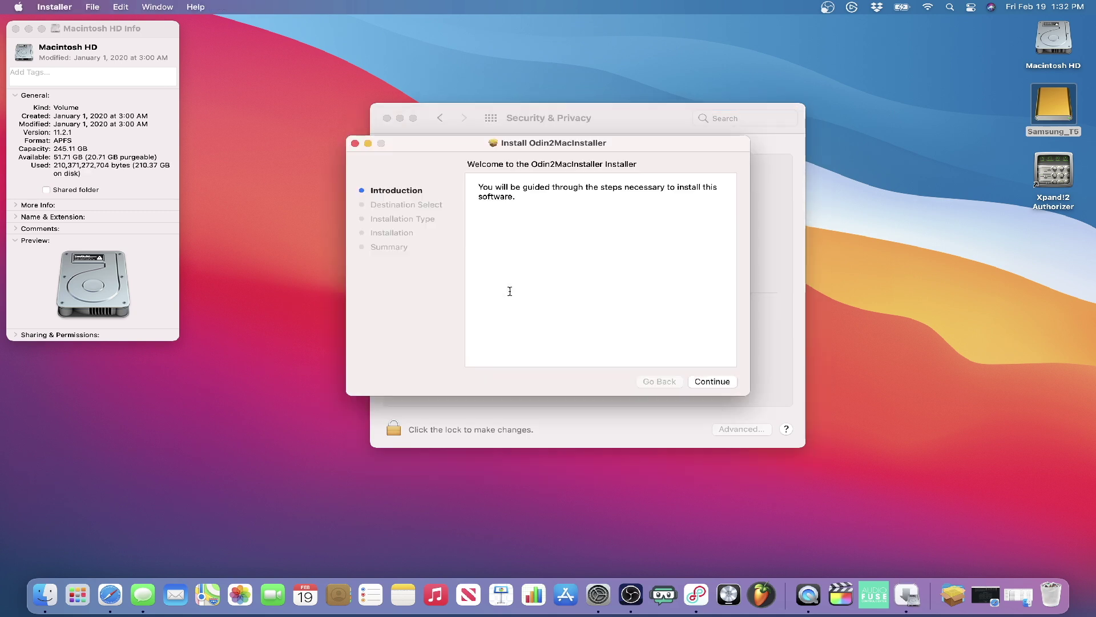
# Tick Odin 2 AudioUnit alongside VST3 in Customize and install both packages.
pyautogui.click(712, 382)
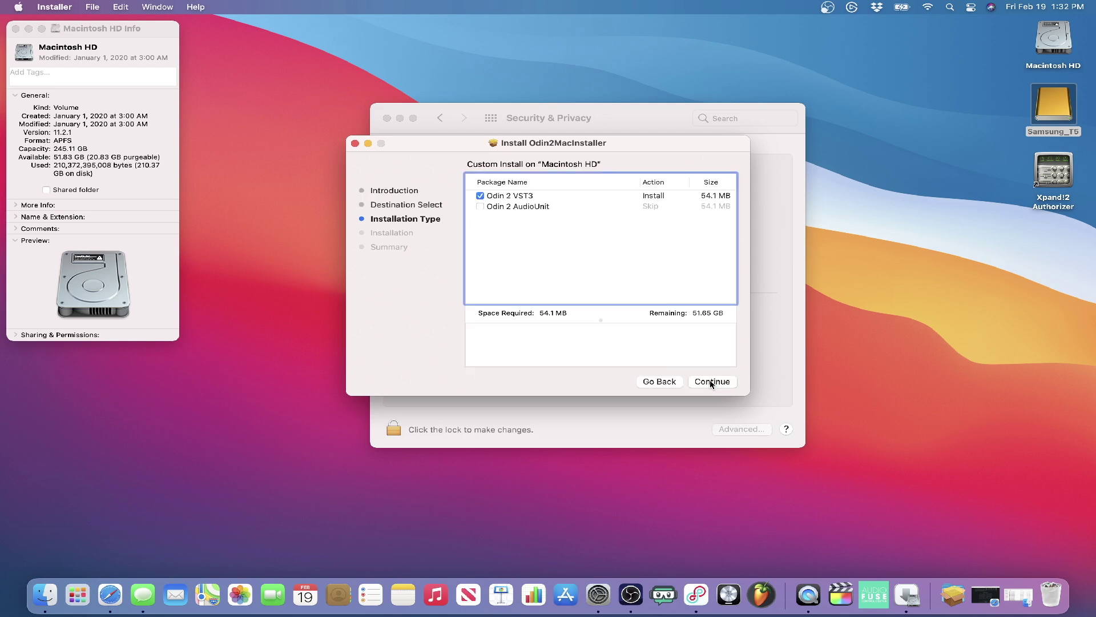
pyautogui.click(480, 206)
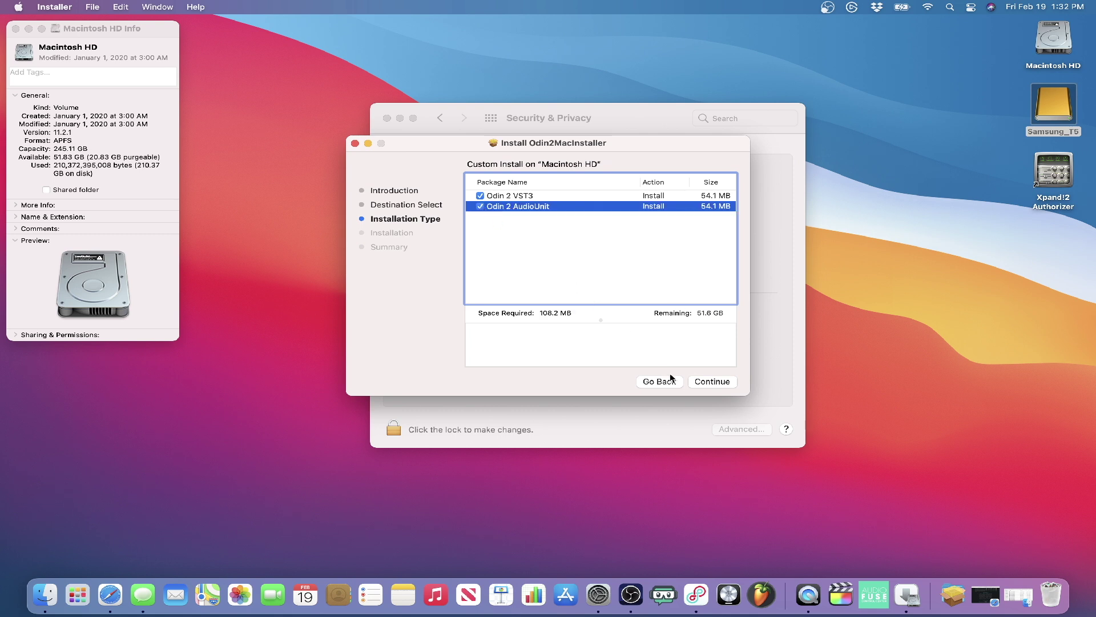
pyautogui.click(716, 383)
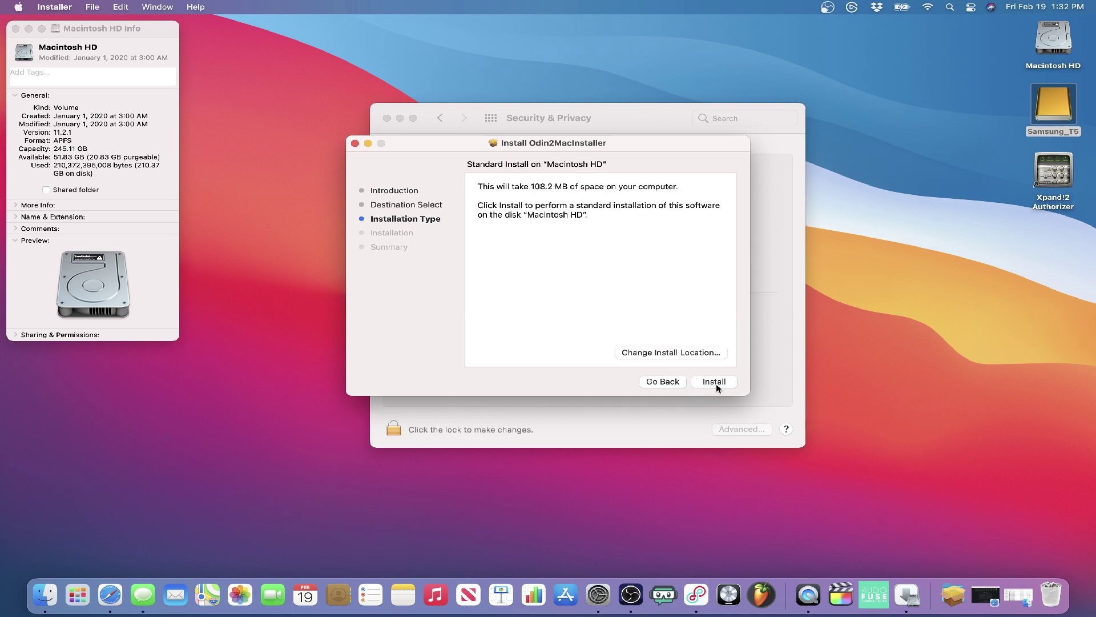
pyautogui.click(716, 383)
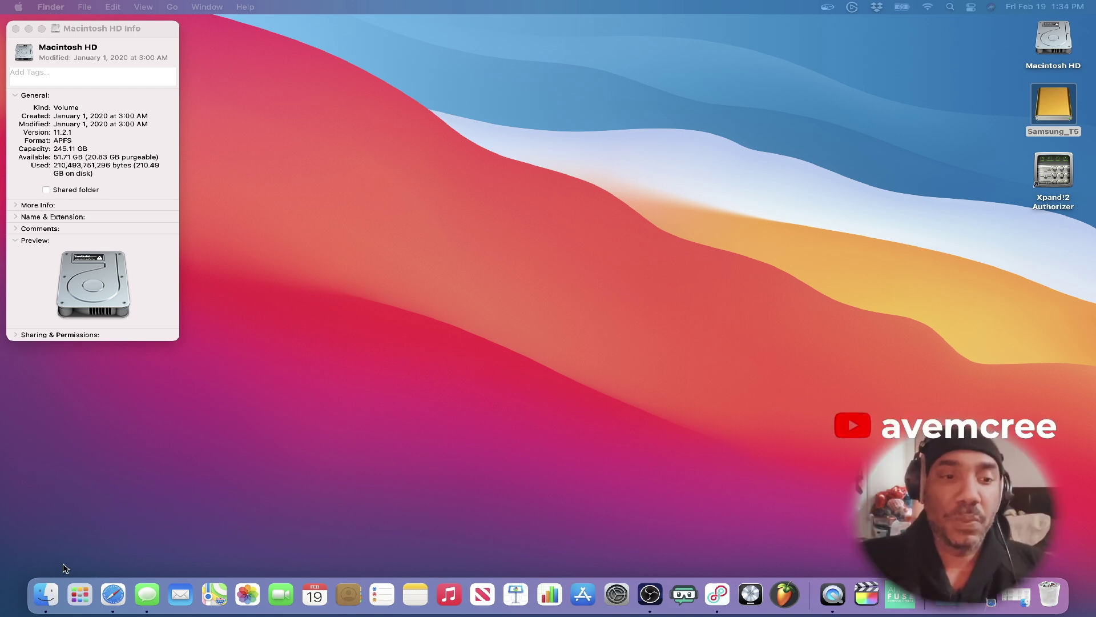
# Find Ableton Live among the Launchpad pages and launch it.
pyautogui.click(79, 594)
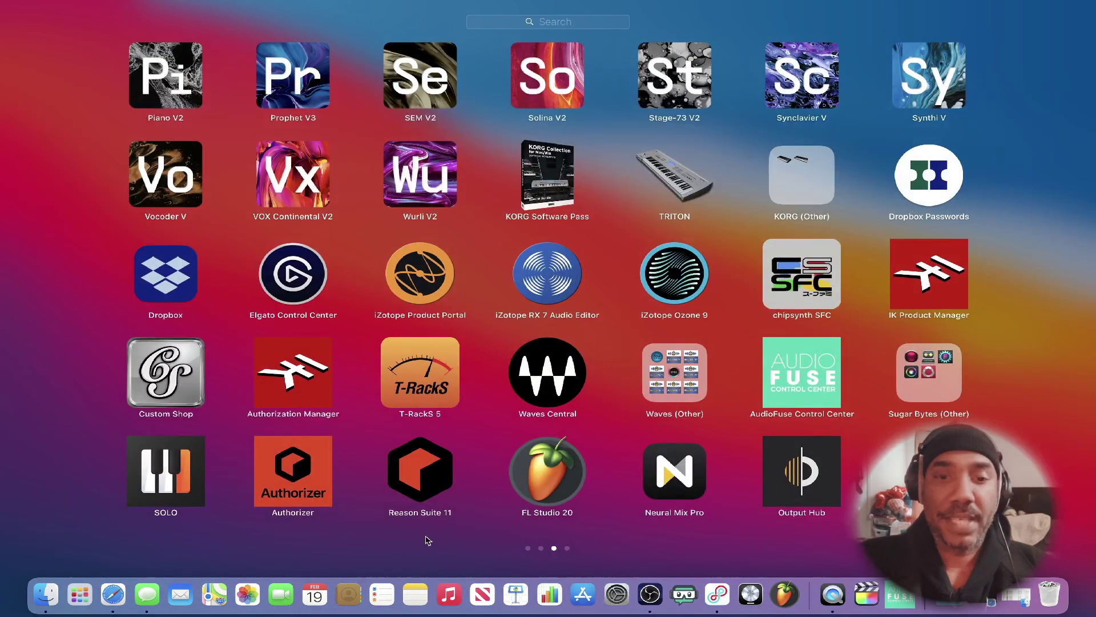
pyautogui.hscroll(-5, 428, 540)
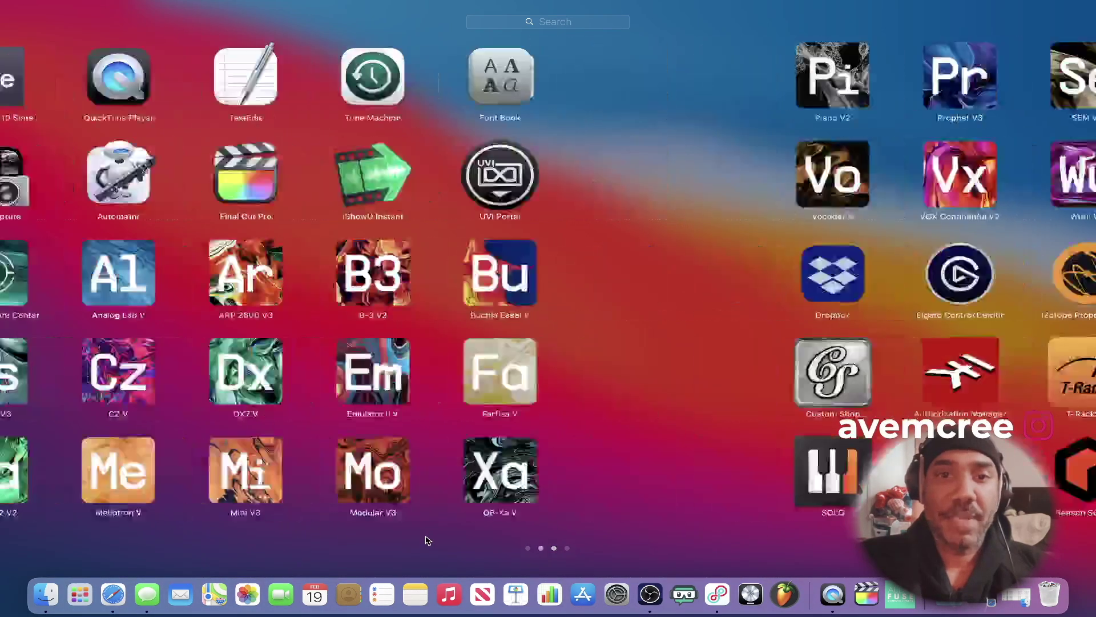
pyautogui.hscroll(-3, 428, 540)
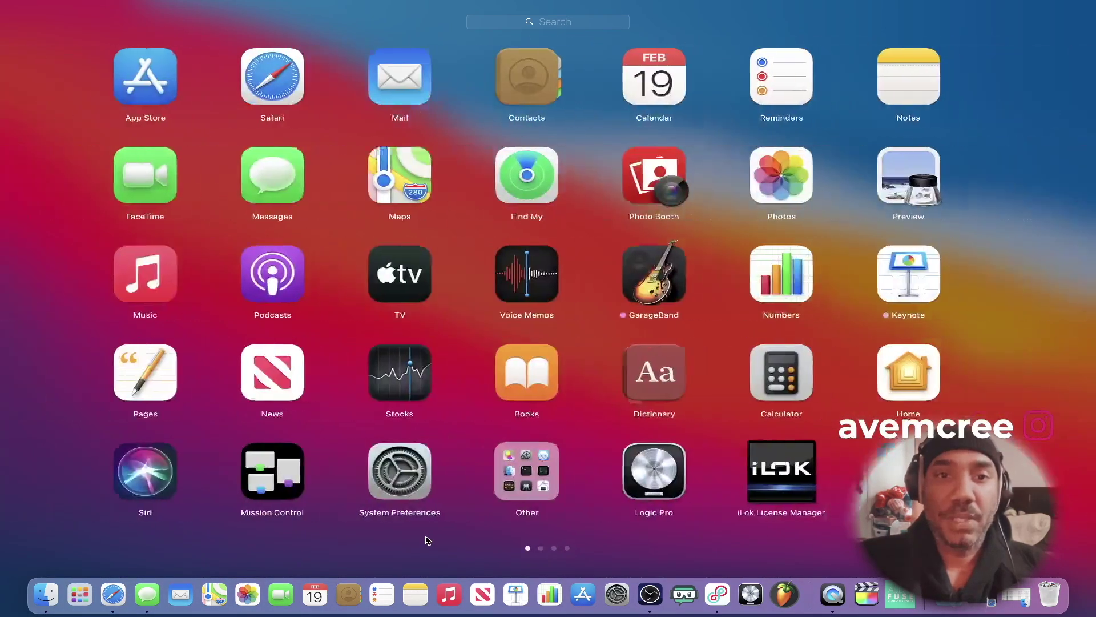
pyautogui.hscroll(3, 427, 536)
pyautogui.click(420, 77)
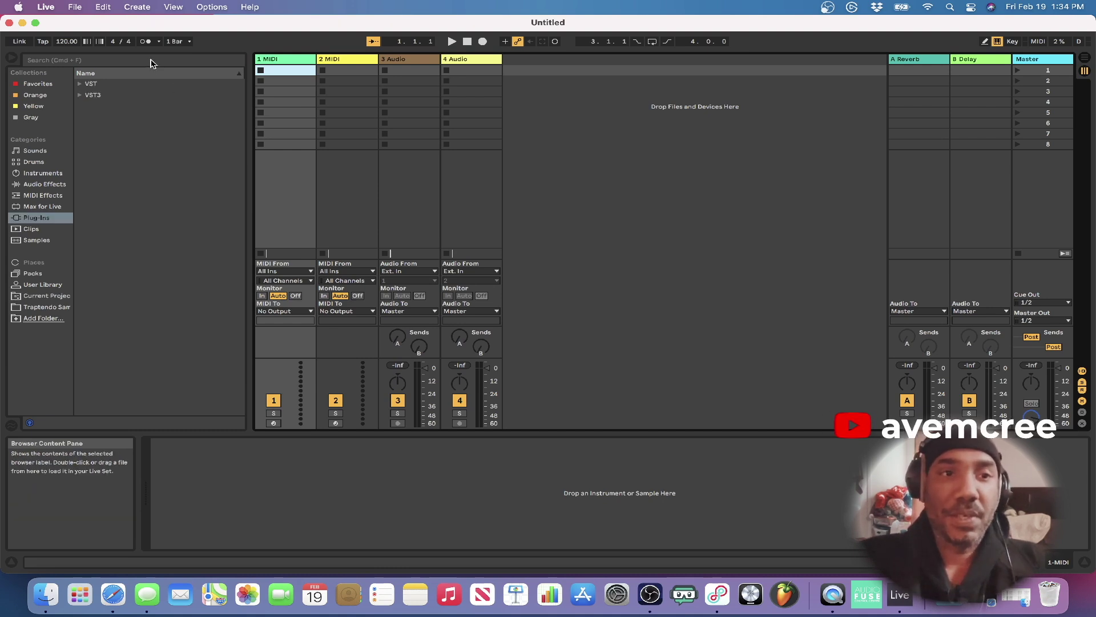
# Search the browser for 'odin' and double-click VST3 > TheWaveWarden > Odin2 to load it.
pyautogui.click(152, 60)
pyautogui.write('odin')
pyautogui.click(80, 84)
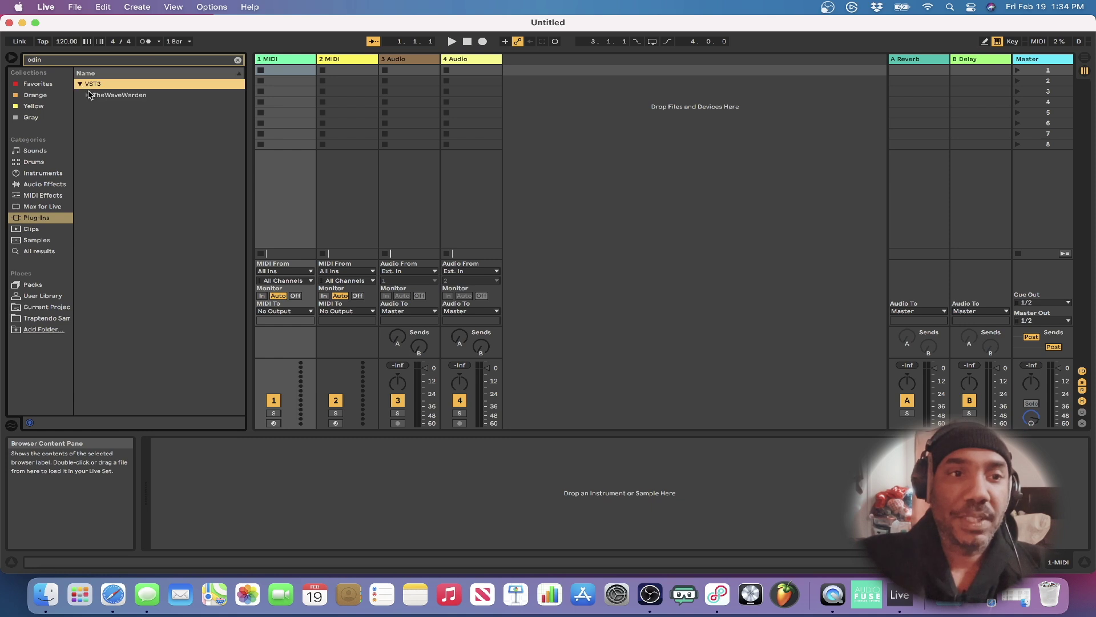
pyautogui.click(89, 96)
pyautogui.click(112, 106)
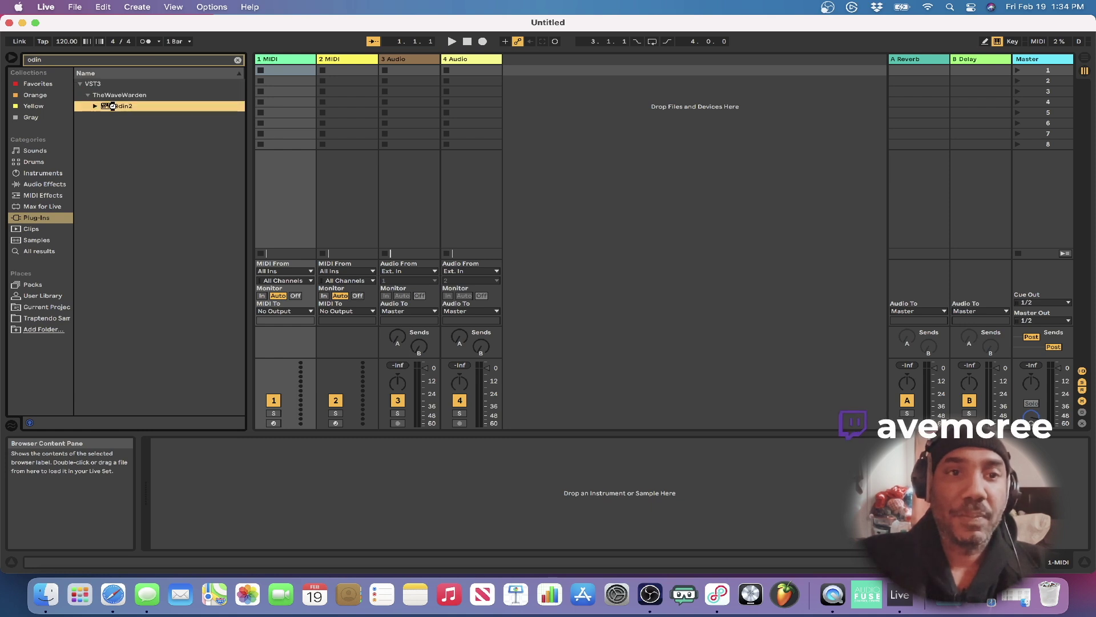
pyautogui.doubleClick(112, 107)
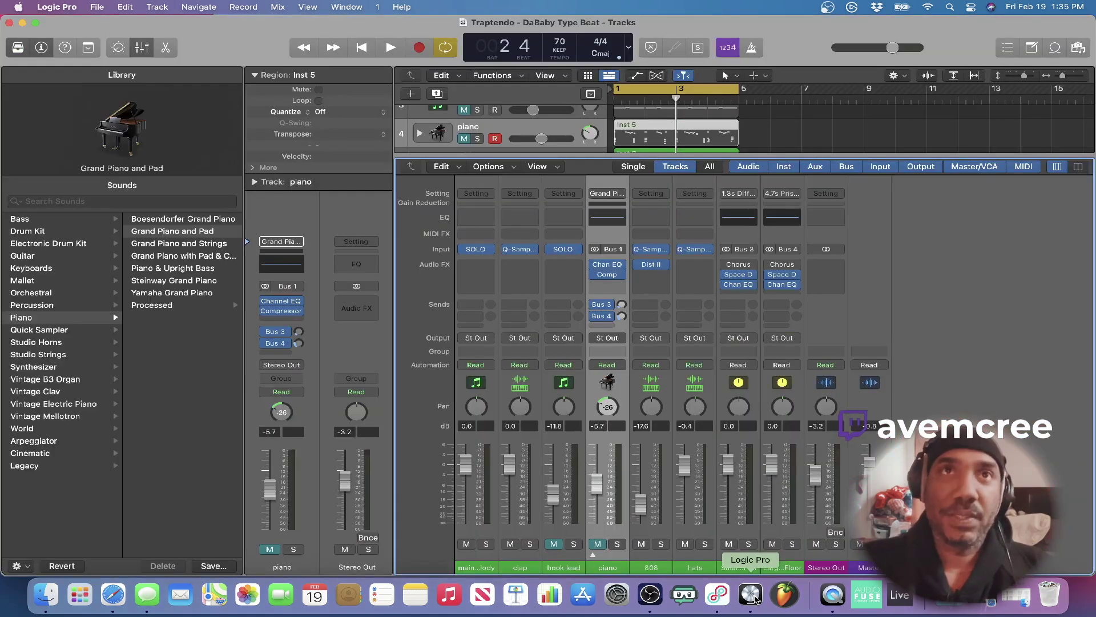
# Create a new software instrument track, Inst 8, from the piano track's context menu.
pyautogui.click(520, 134)
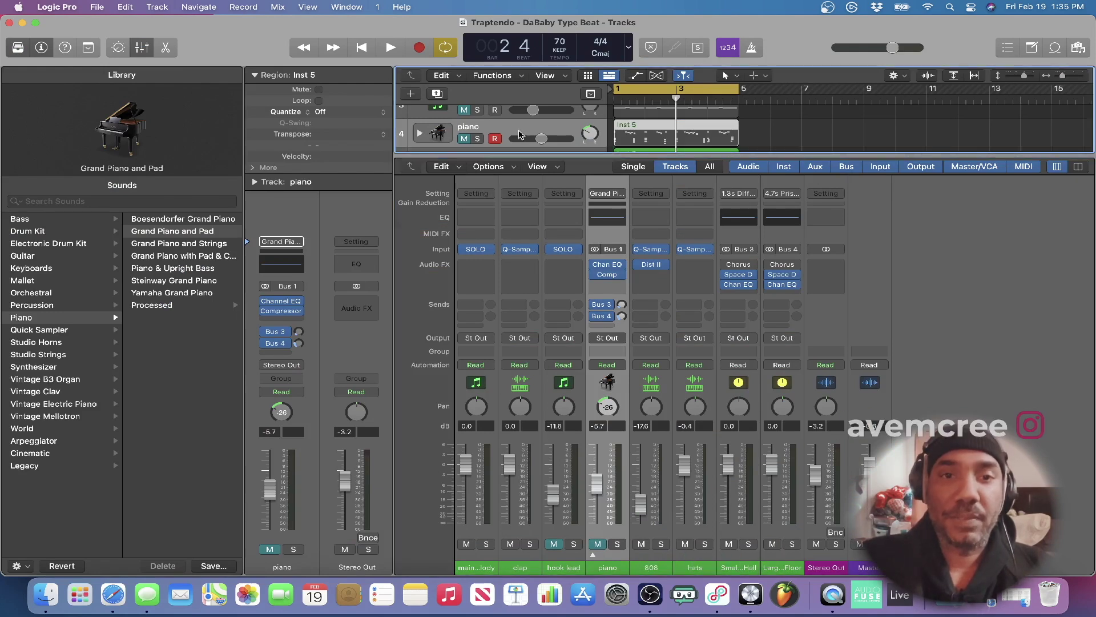
pyautogui.rightClick(519, 134)
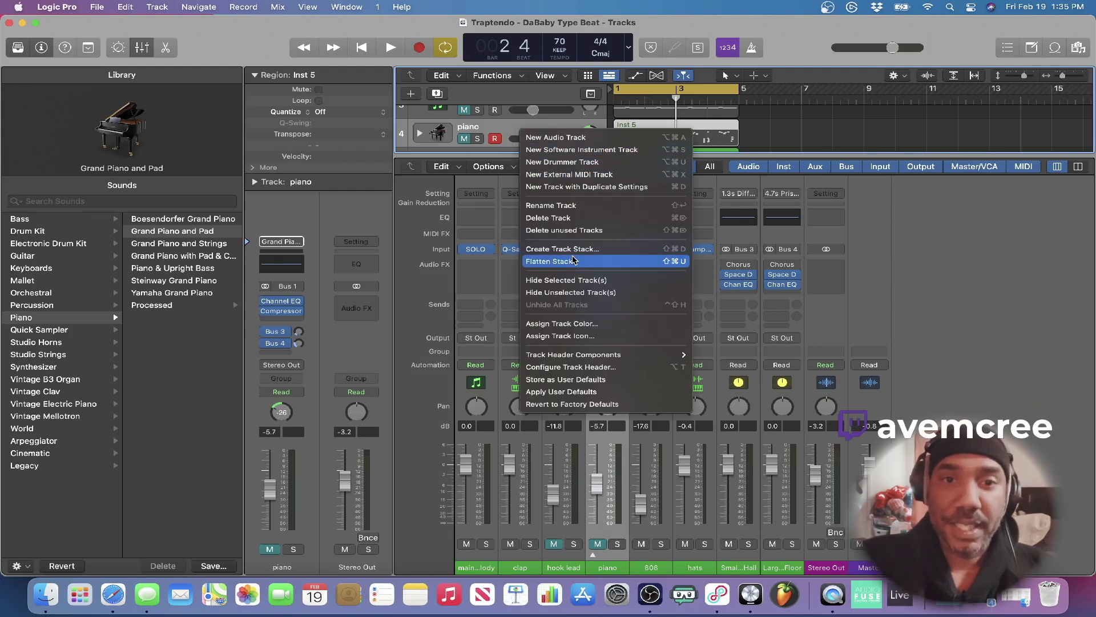
pyautogui.click(598, 151)
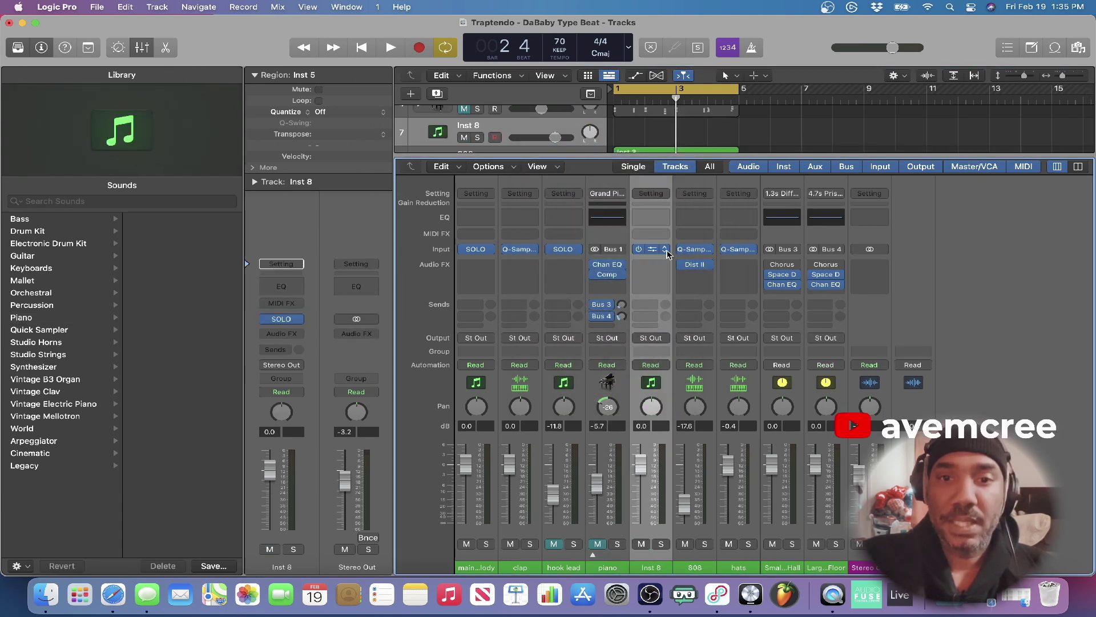
# Load AU Instruments > TheWaveWarden > Odin2 into Inst 8's instrument slot.
pyautogui.click(666, 250)
pyautogui.moveTo(695, 236)
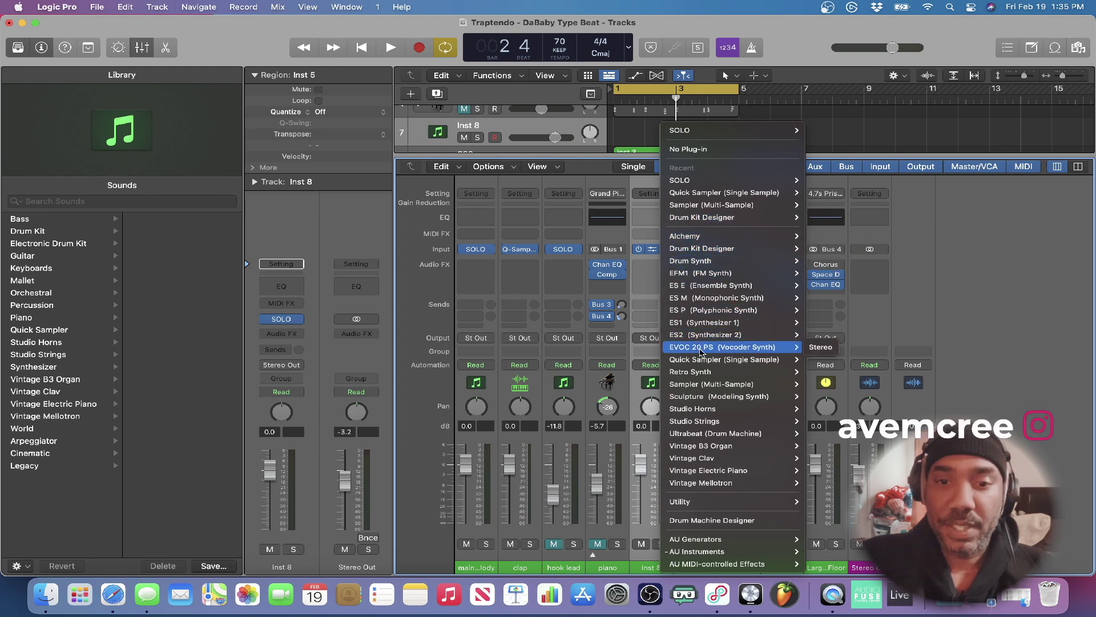
pyautogui.moveTo(701, 435)
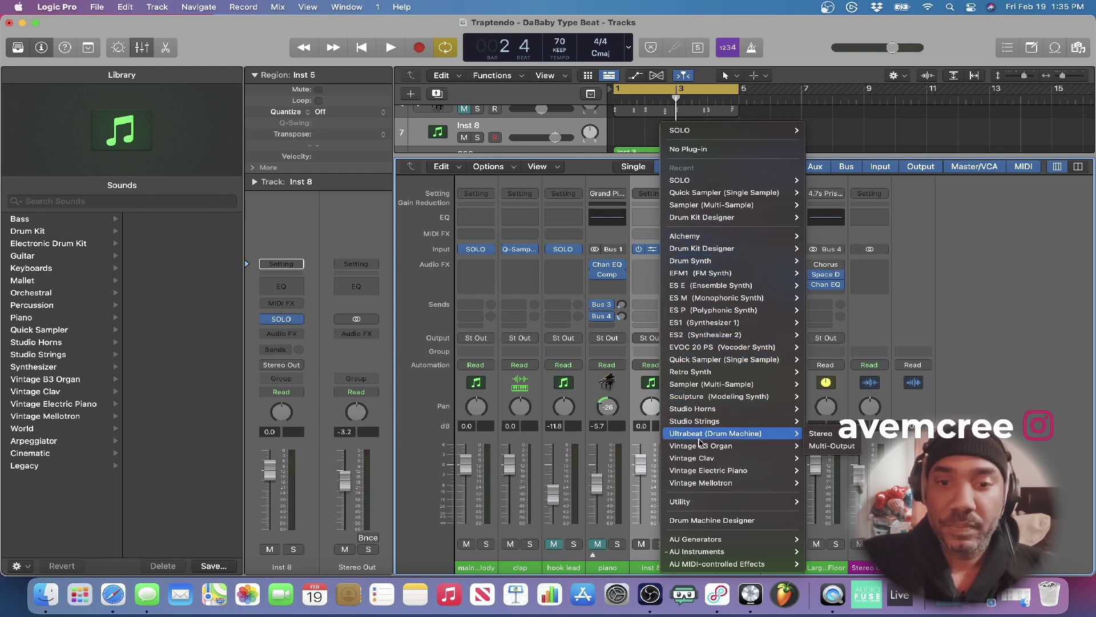
pyautogui.moveTo(712, 551)
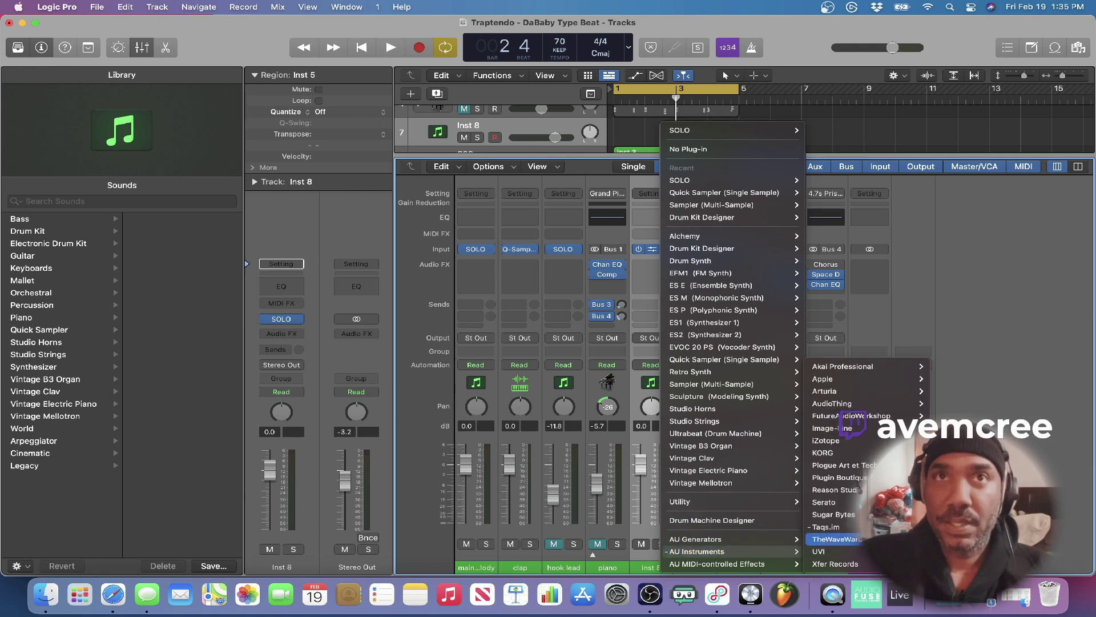
pyautogui.click(959, 538)
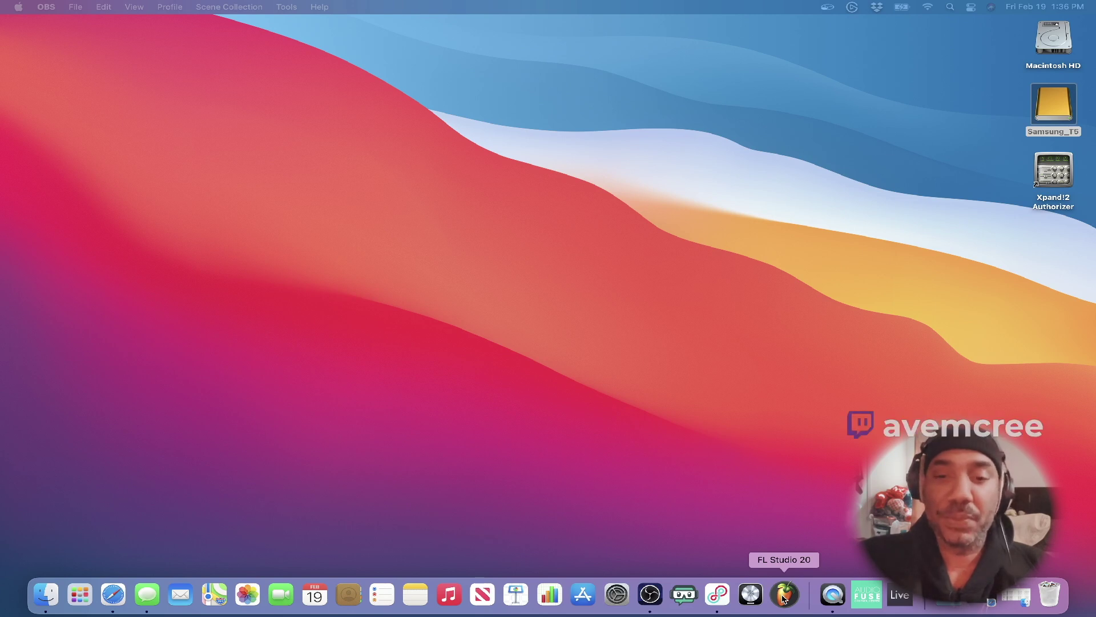
# Launch FL Studio, open Options > Manage plugins and run Find more plugins.
pyautogui.click(784, 598)
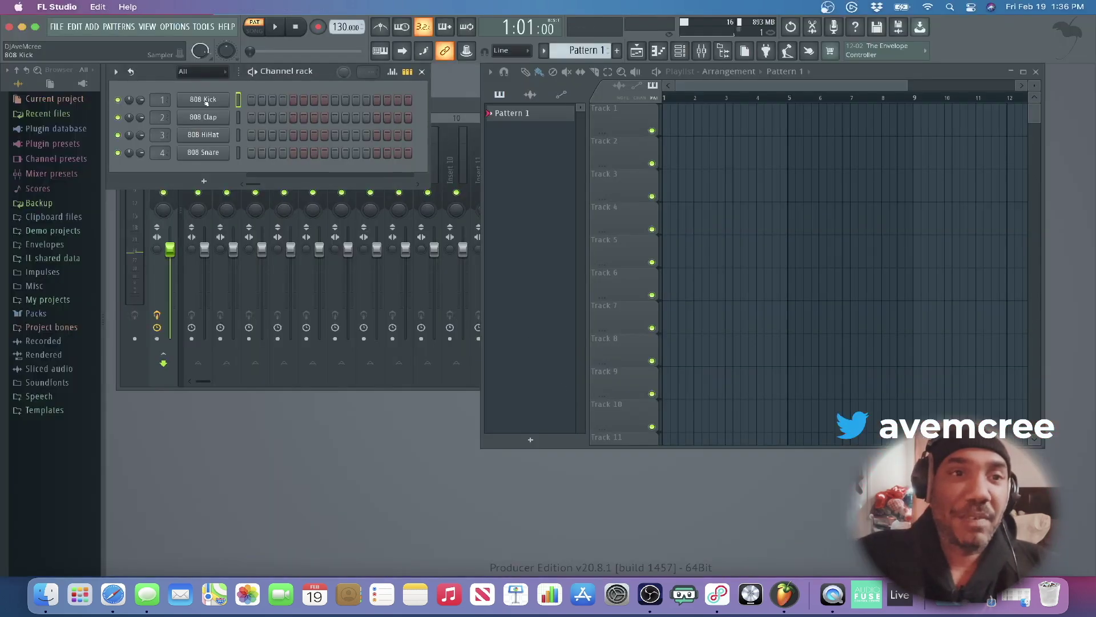
pyautogui.click(174, 26)
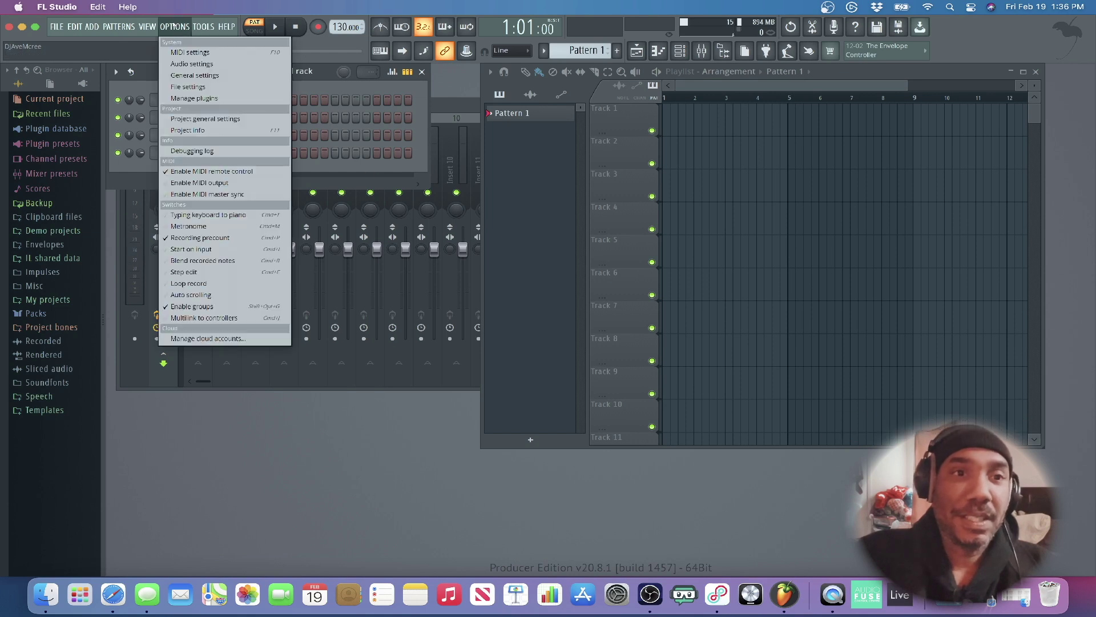
pyautogui.click(207, 99)
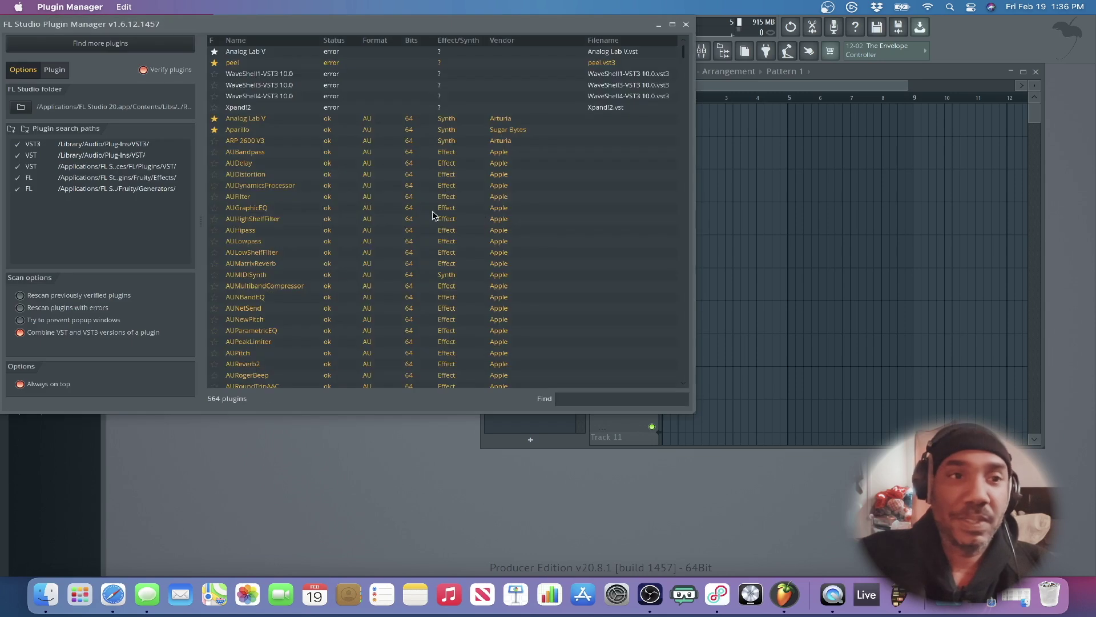
pyautogui.click(136, 46)
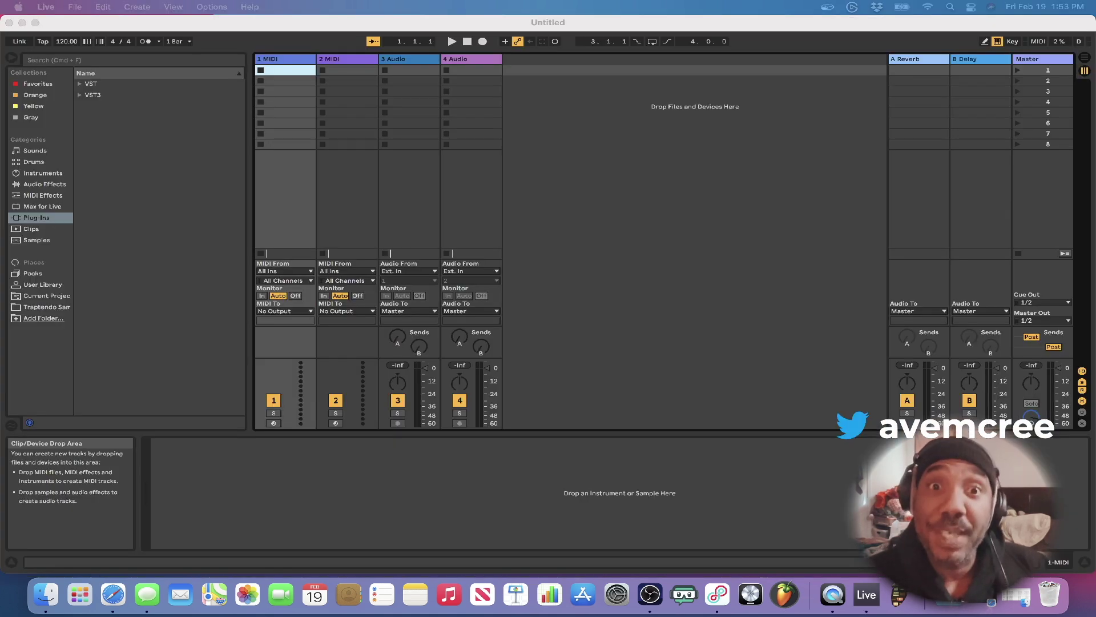
# Bring Live to the front and double-click Odin2 to load it on track 1.
pyautogui.click(99, 67)
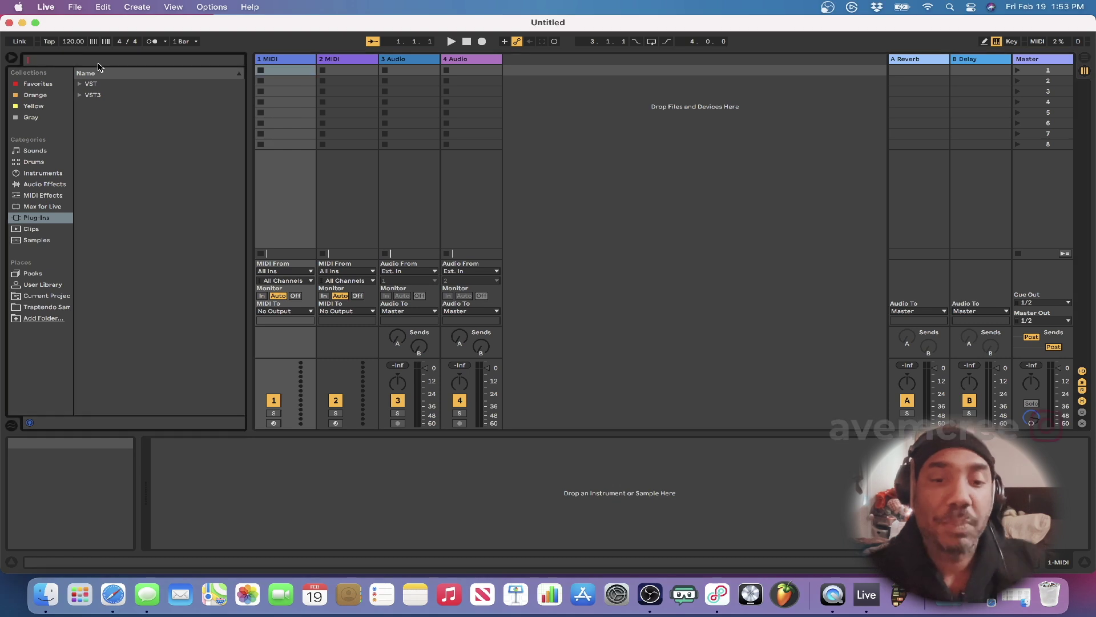
pyautogui.doubleClick(123, 105)
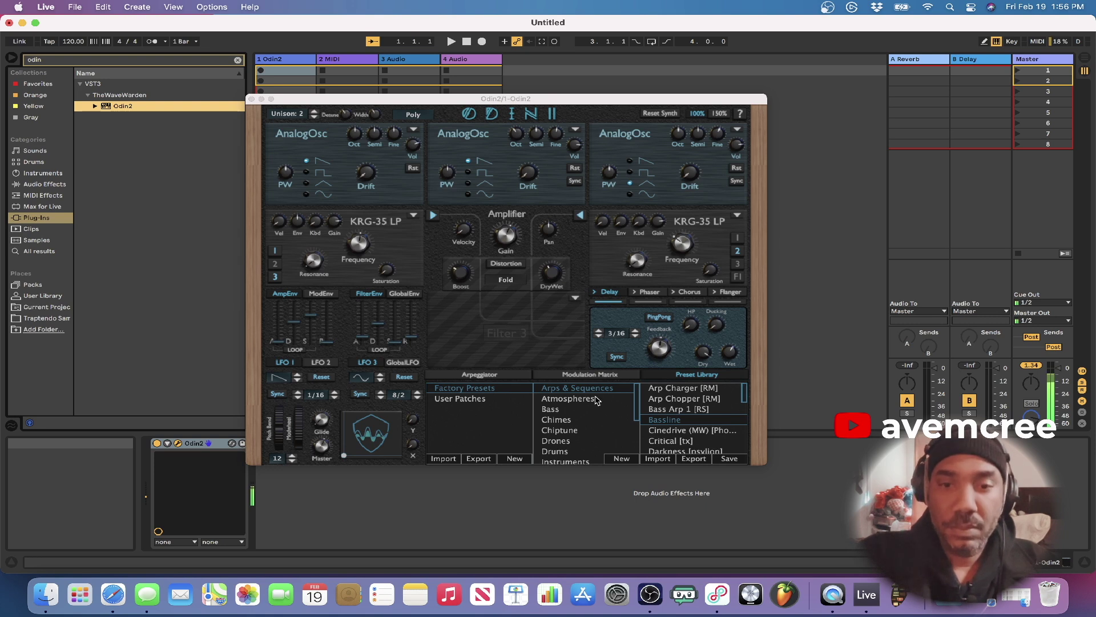
# Audition the Cinedrive, Critical [tx] and Dreamy ARP presets in Odin2's library.
pyautogui.click(689, 431)
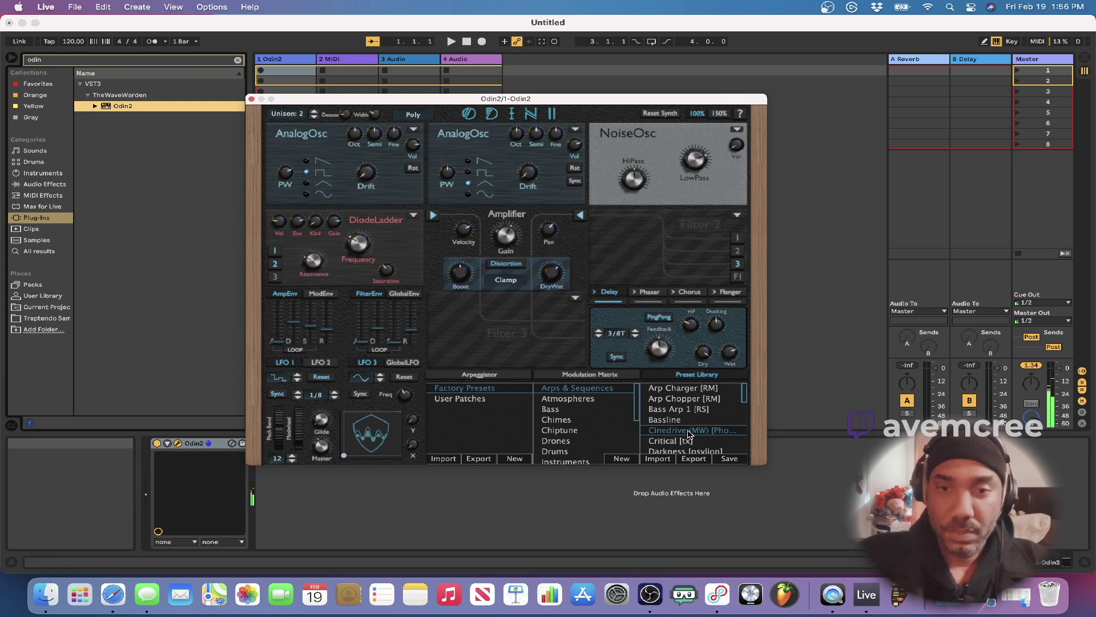
pyautogui.click(679, 443)
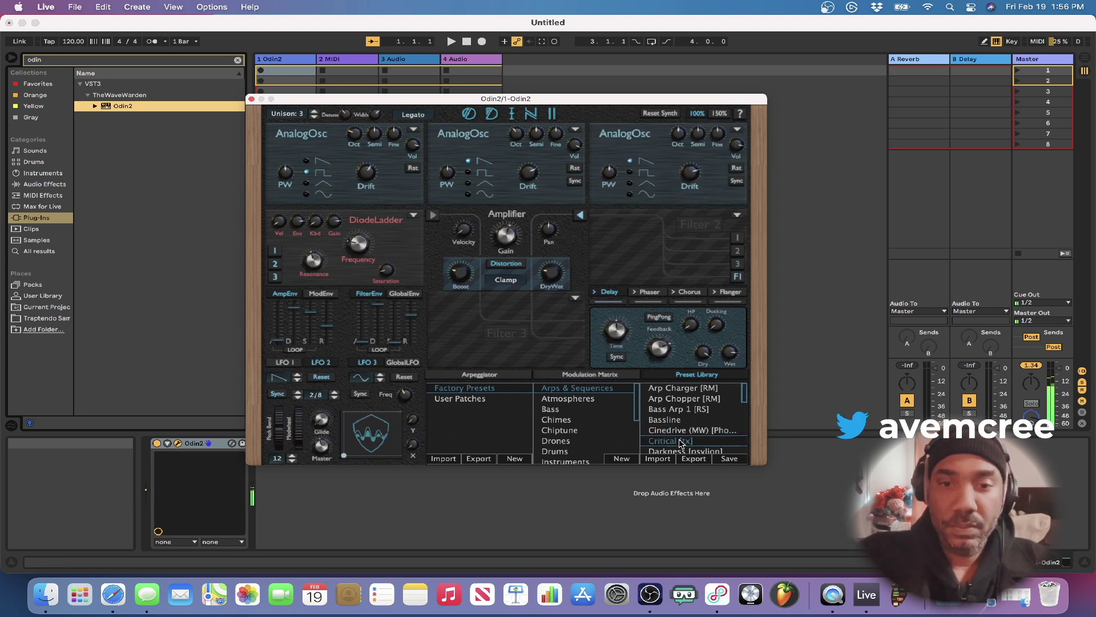
pyautogui.scroll(-4, 680, 443)
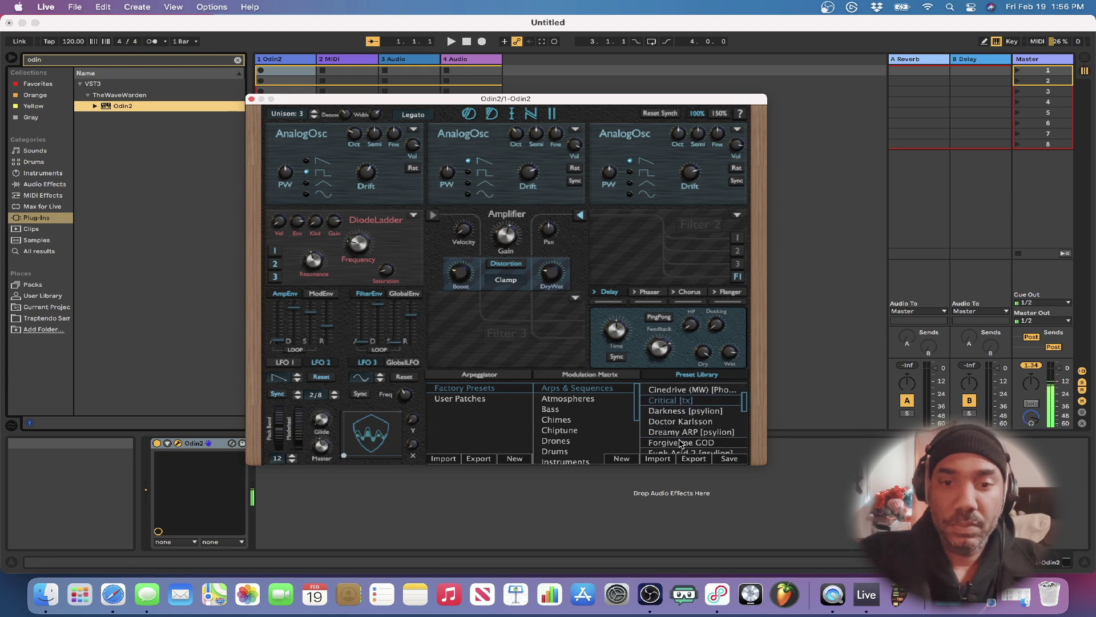
pyautogui.click(680, 438)
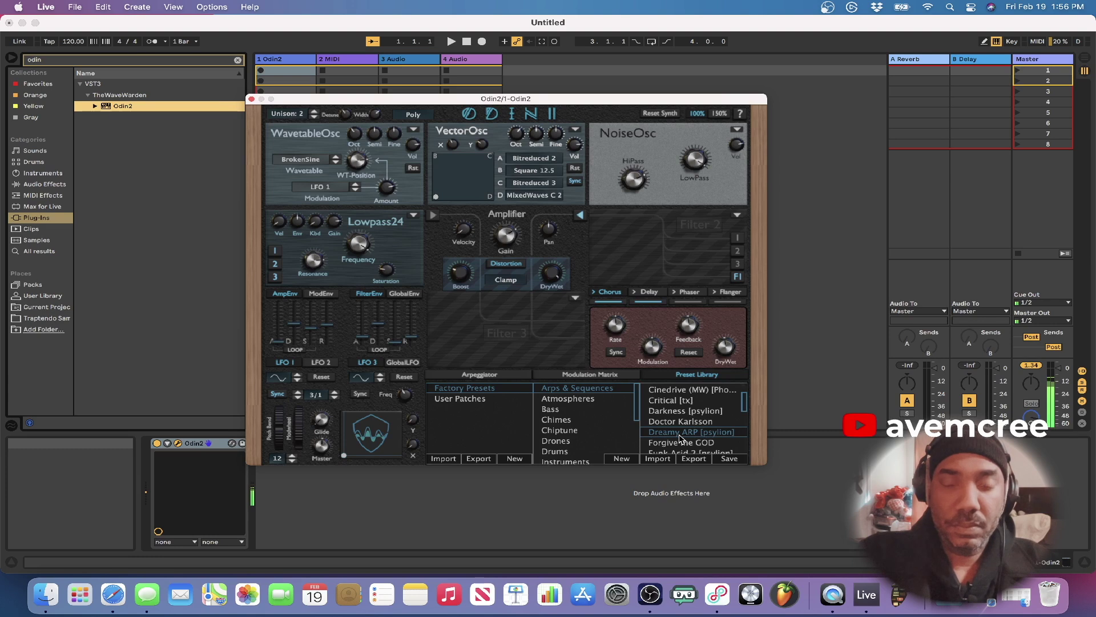
# Try Atmospheres > Alien Chaos2, then Chiptune > Chiptune Chords and Chippy.
pyautogui.click(568, 399)
pyautogui.click(668, 409)
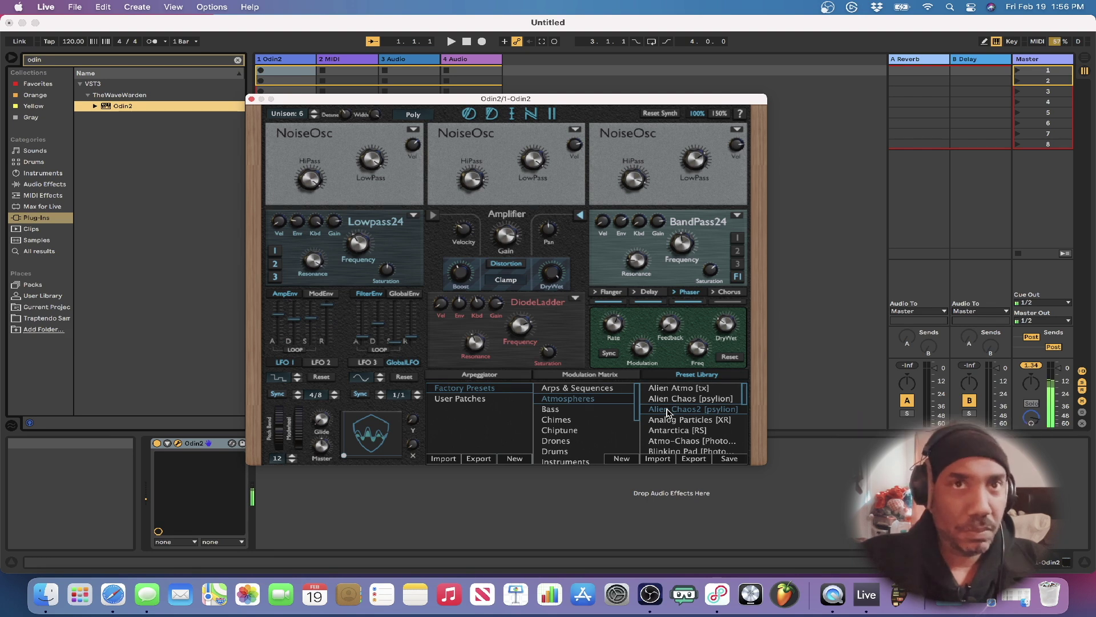
pyautogui.click(559, 430)
pyautogui.click(679, 419)
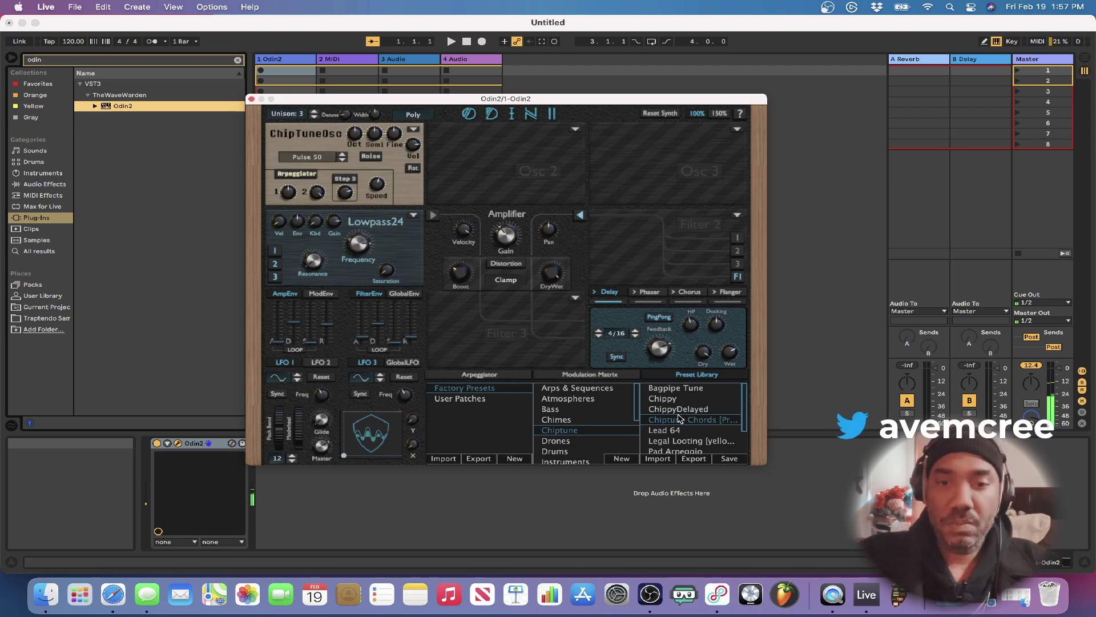
pyautogui.click(678, 398)
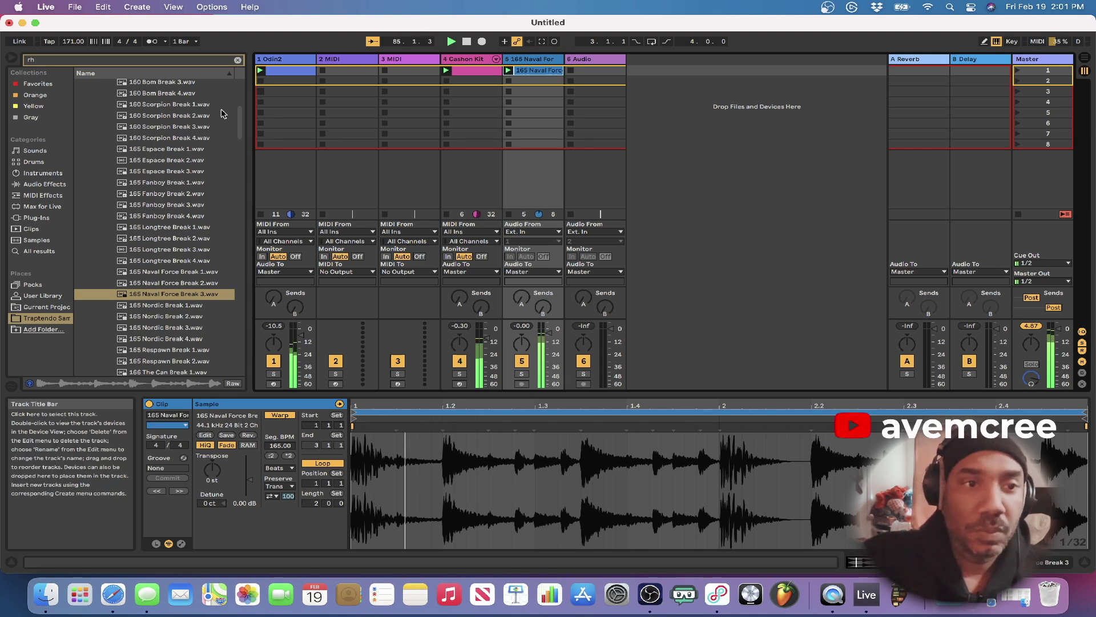
# Clear the browser search and start a new search for 'od'.
pyautogui.click(238, 61)
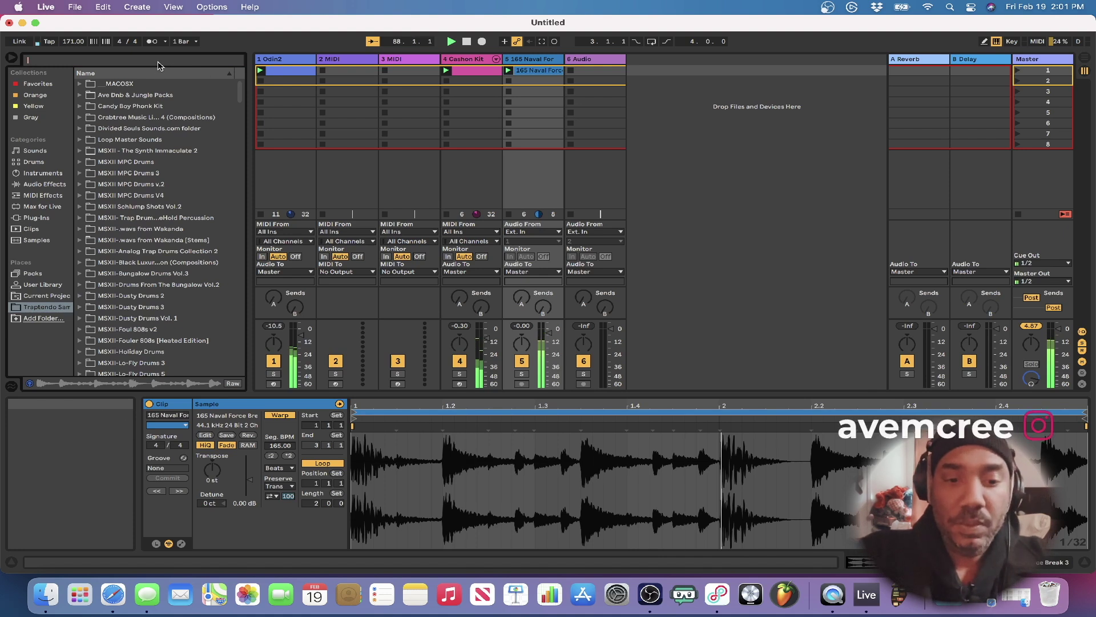
pyautogui.write('o')
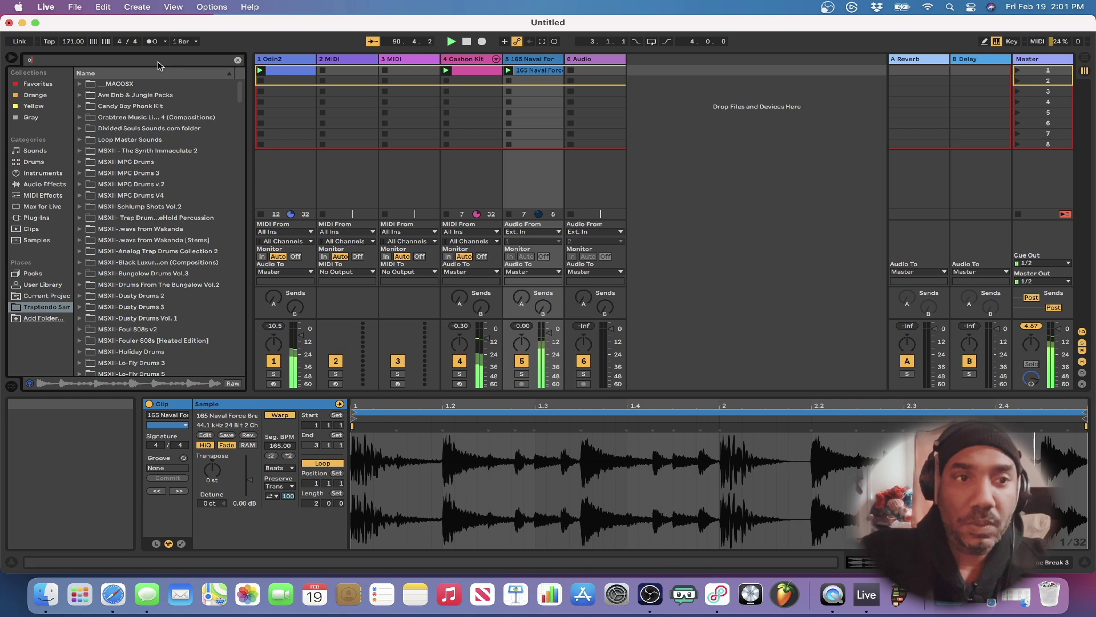
pyautogui.write('d')
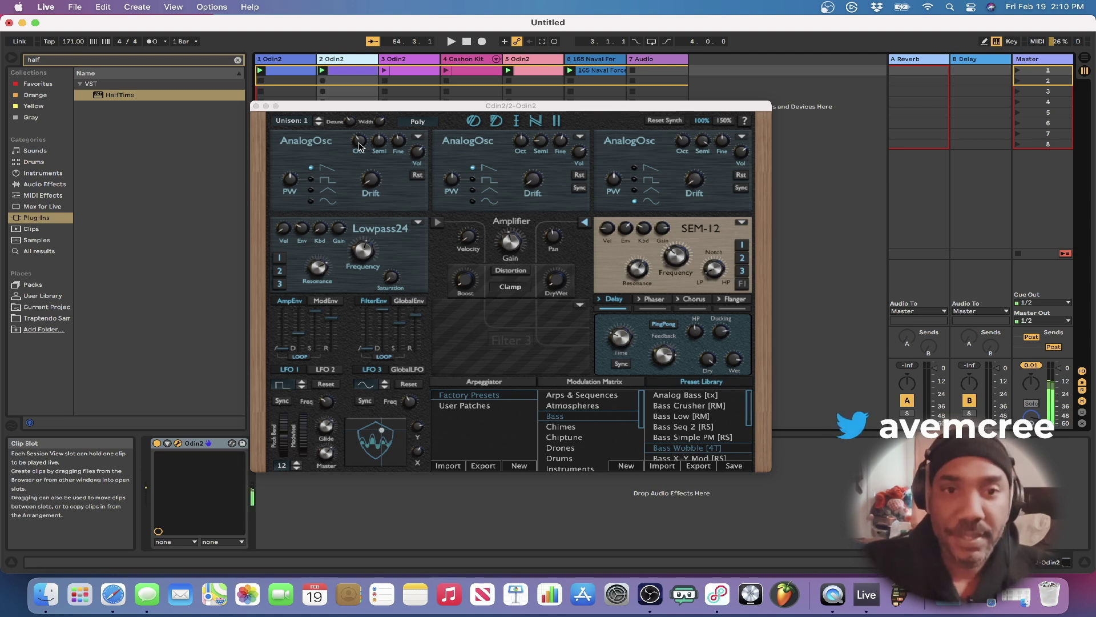
# Drop oscillator 1 several octaves, set Amplifier Gain to -8.00 dB, and view filter 1's types.
pyautogui.click(359, 147)
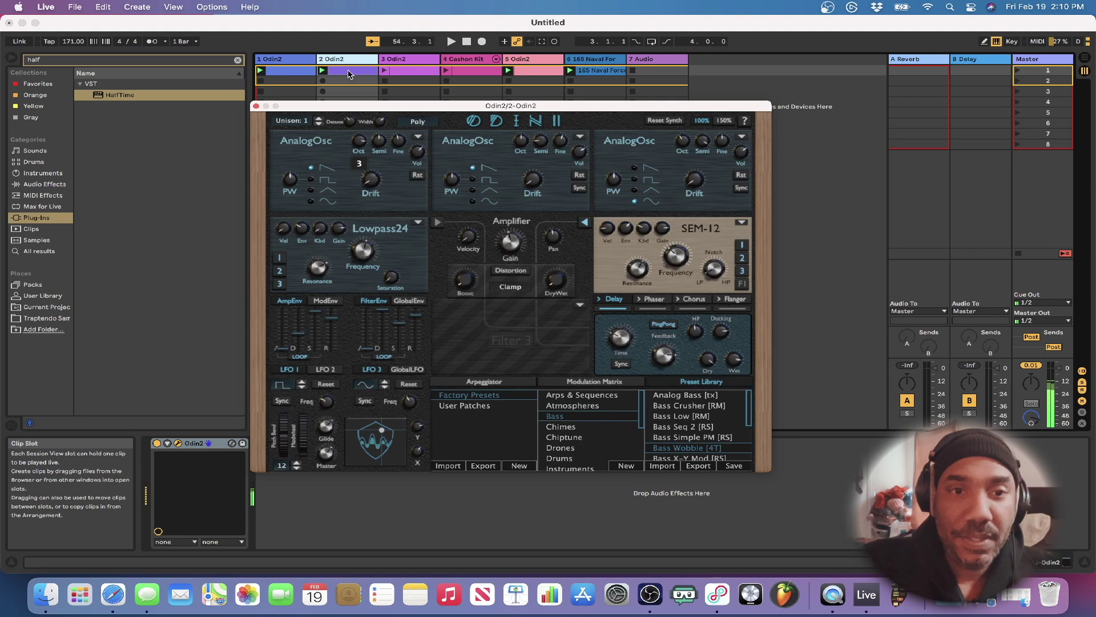
pyautogui.moveTo(360, 142); pyautogui.dragTo(372, 153)
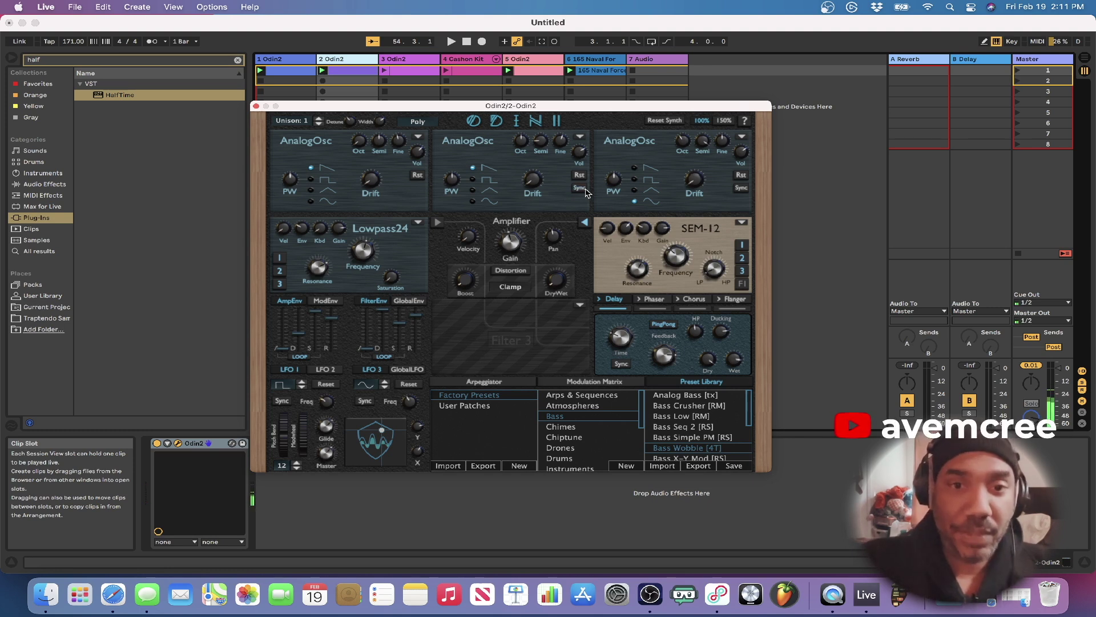
pyautogui.moveTo(514, 247); pyautogui.dragTo(519, 238)
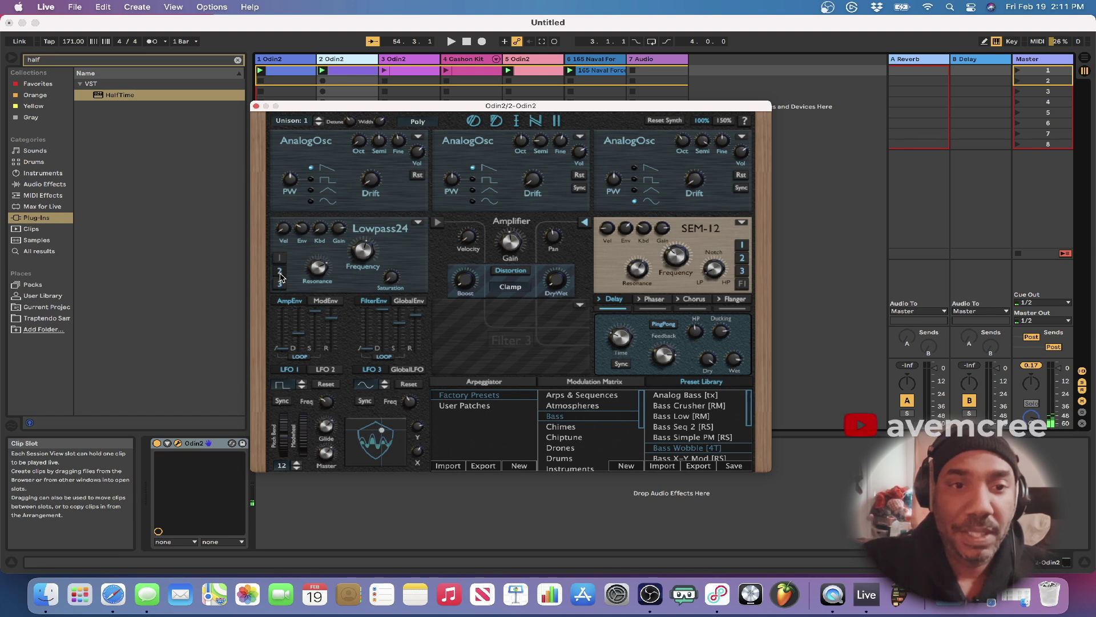
pyautogui.click(418, 224)
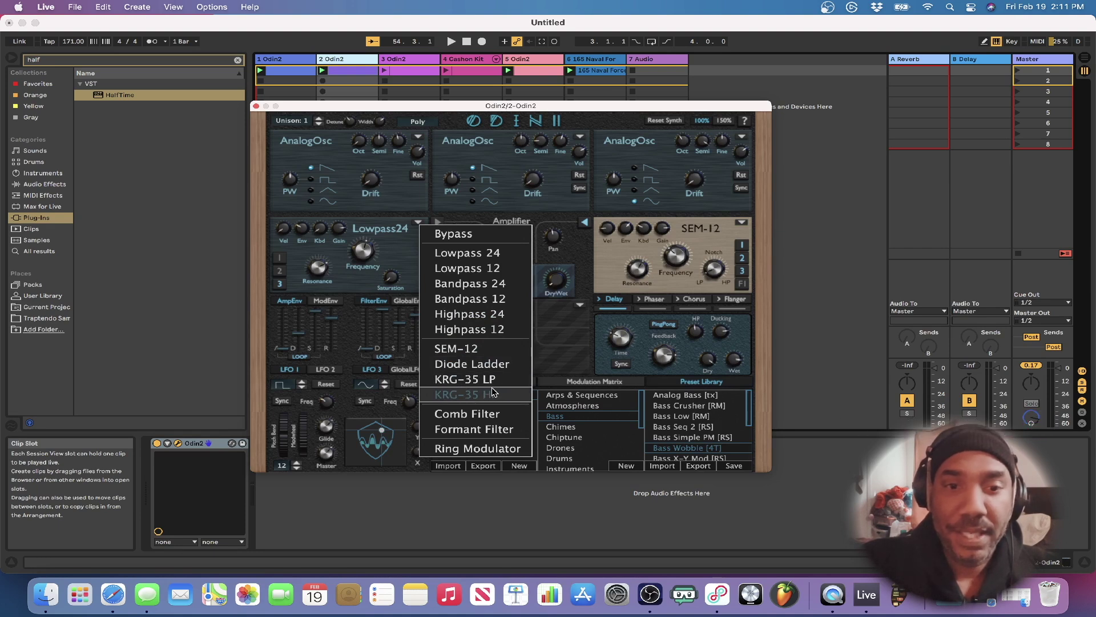
# Leave filter 1 on Lowpass24 and set the Master volume to -8.0 dB.
pyautogui.click(403, 257)
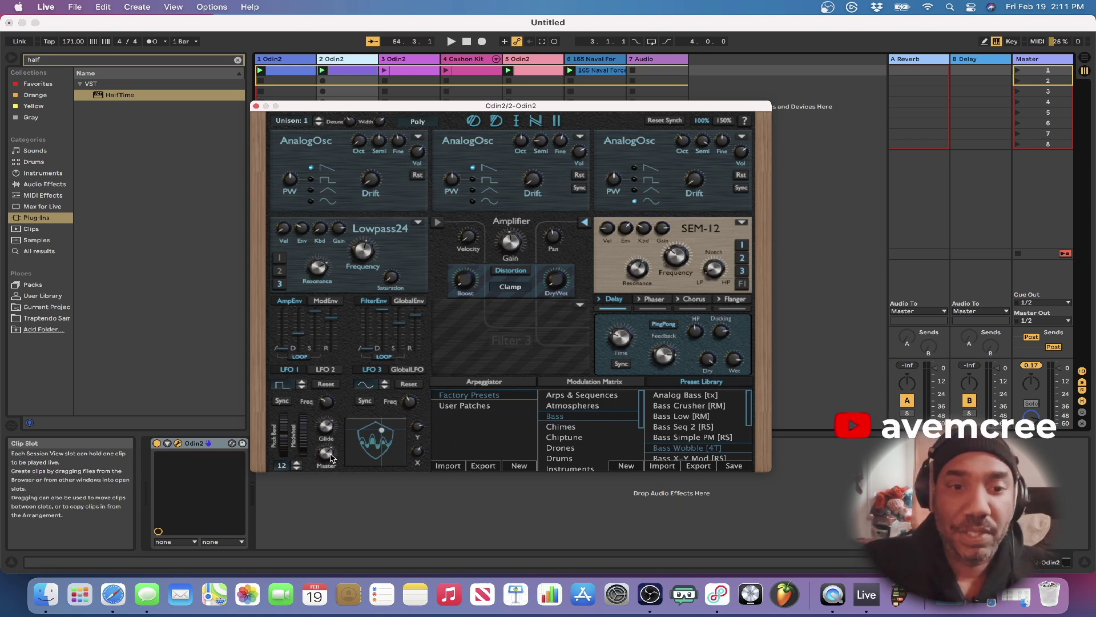
pyautogui.moveTo(332, 459)
pyautogui.mouseDown()
pyautogui.moveTo(345, 517)
pyautogui.moveTo(332, 476)
pyautogui.mouseUp()
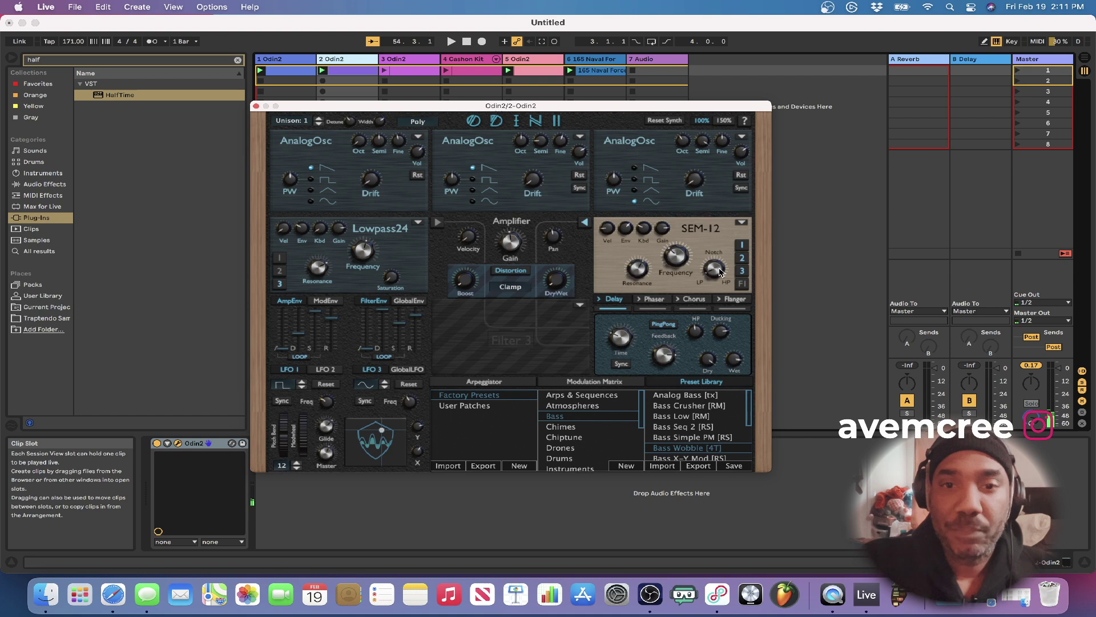
pyautogui.click(665, 302)
pyautogui.click(699, 301)
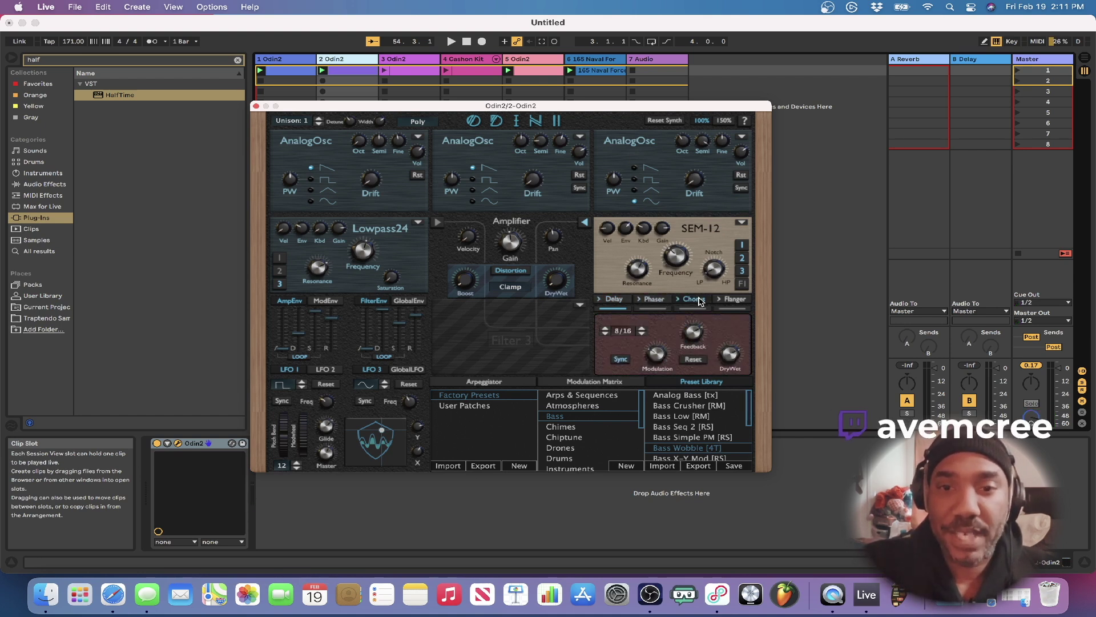
pyautogui.click(734, 302)
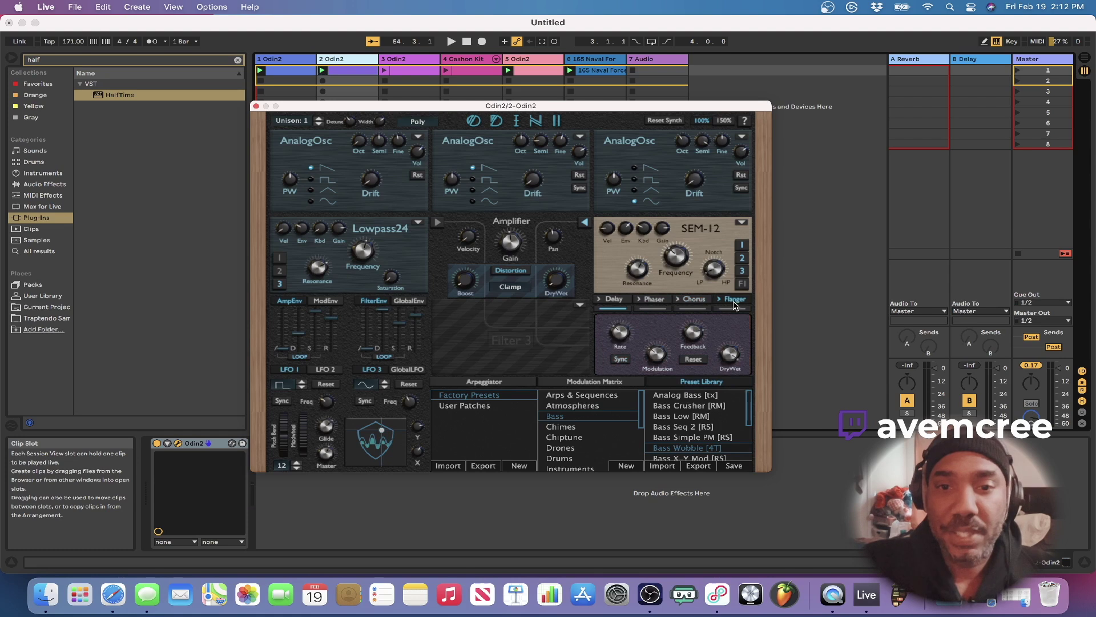
pyautogui.click(696, 303)
pyautogui.click(665, 305)
pyautogui.click(622, 306)
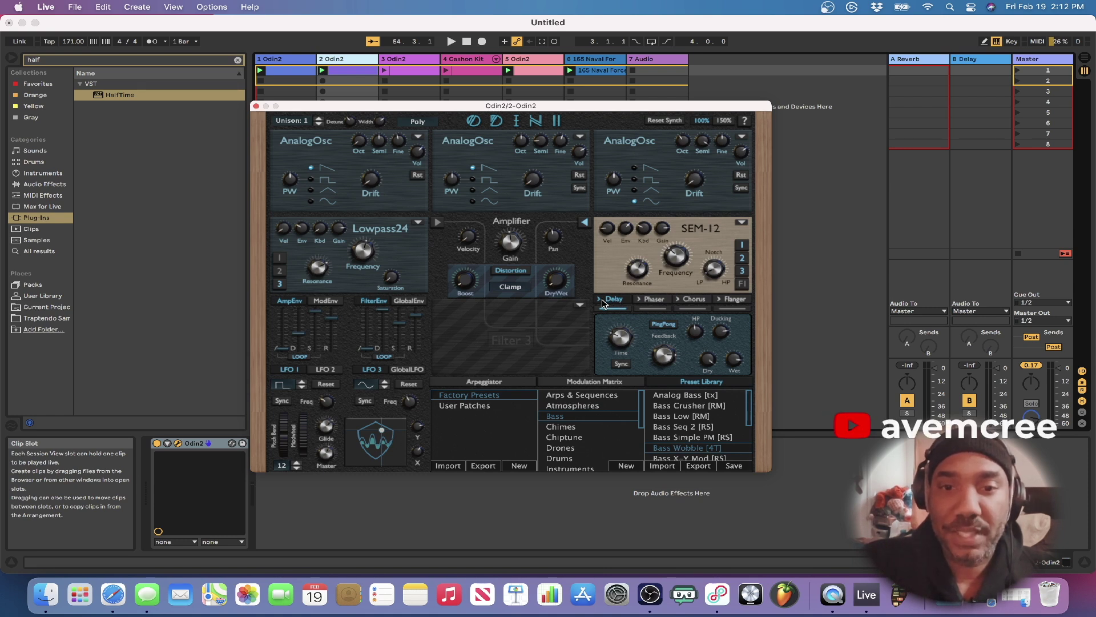
pyautogui.moveTo(611, 302)
pyautogui.mouseDown()
pyautogui.moveTo(722, 299)
pyautogui.moveTo(615, 300)
pyautogui.mouseUp()
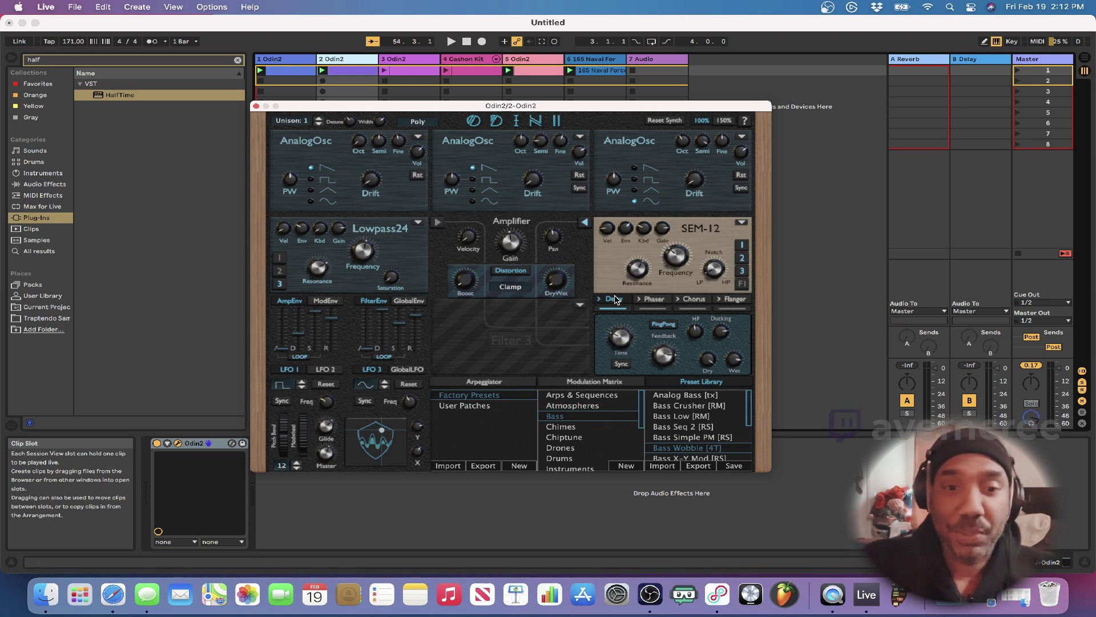
# Turn on the arpeggiator, move the XY pad point lower right, and show the Modulation Matrix.
pyautogui.click(579, 382)
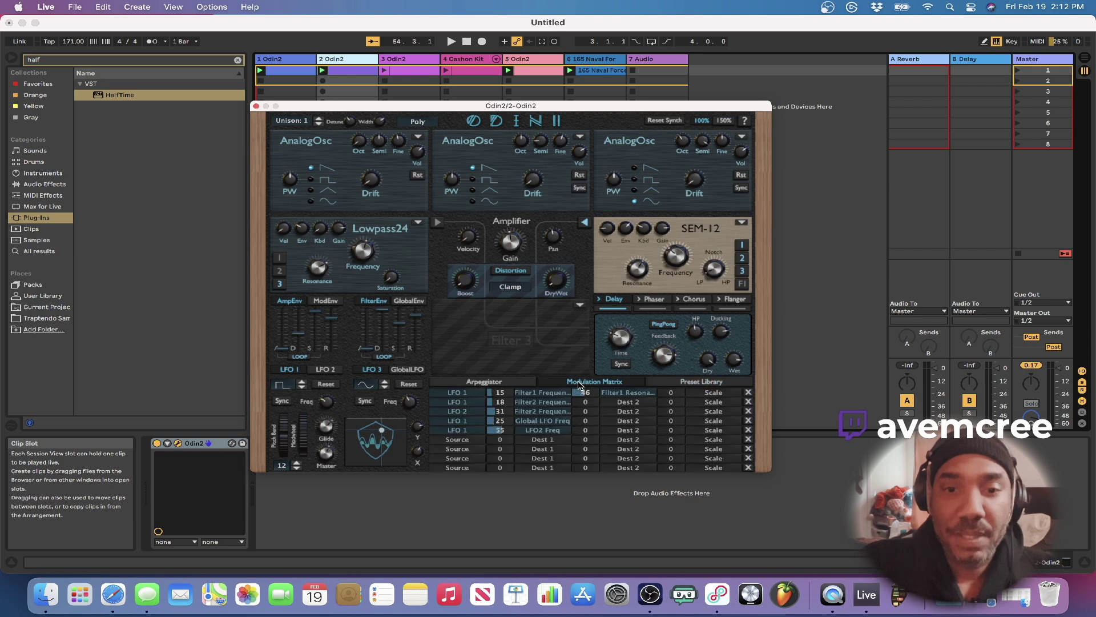
pyautogui.click(518, 382)
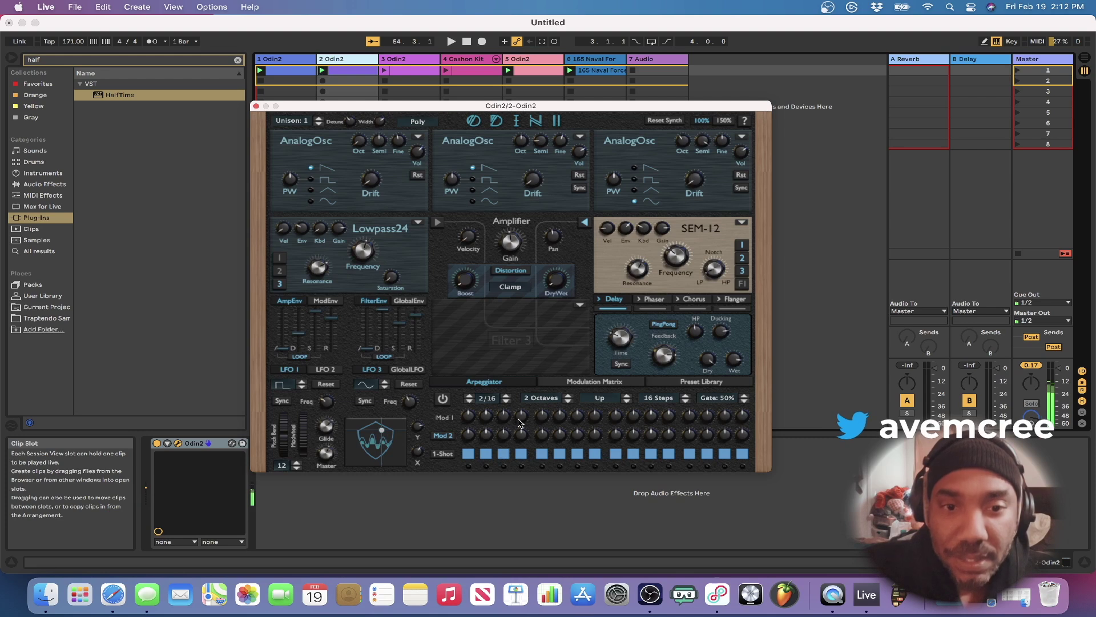
pyautogui.click(444, 399)
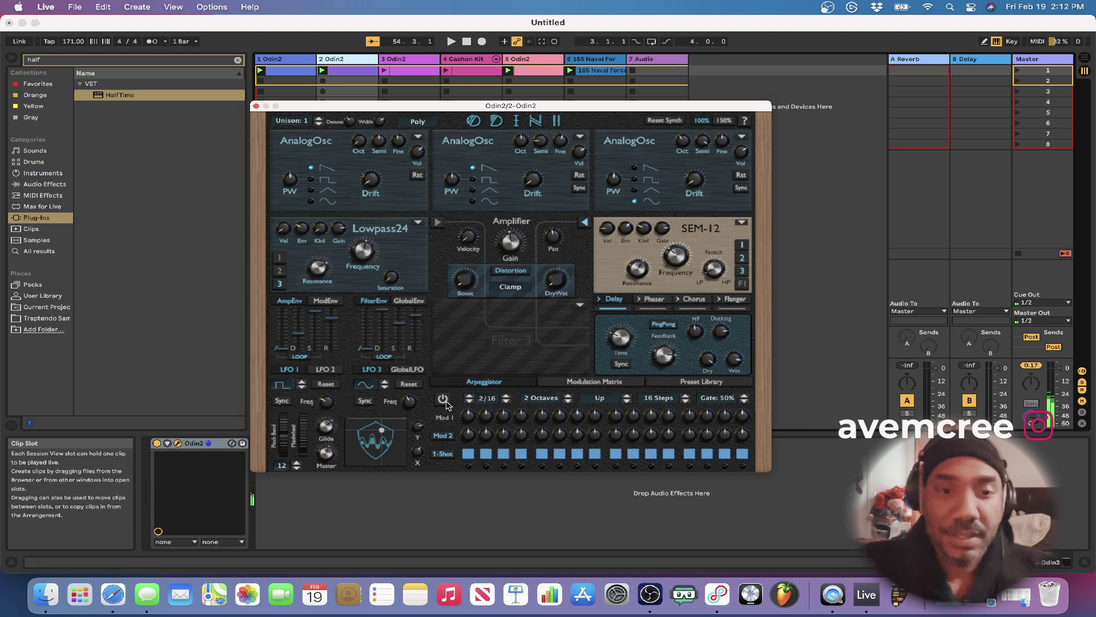
pyautogui.moveTo(381, 431)
pyautogui.mouseDown()
pyautogui.moveTo(393, 451)
pyautogui.moveTo(365, 435)
pyautogui.moveTo(395, 455)
pyautogui.moveTo(368, 439)
pyautogui.moveTo(382, 438)
pyautogui.mouseUp()
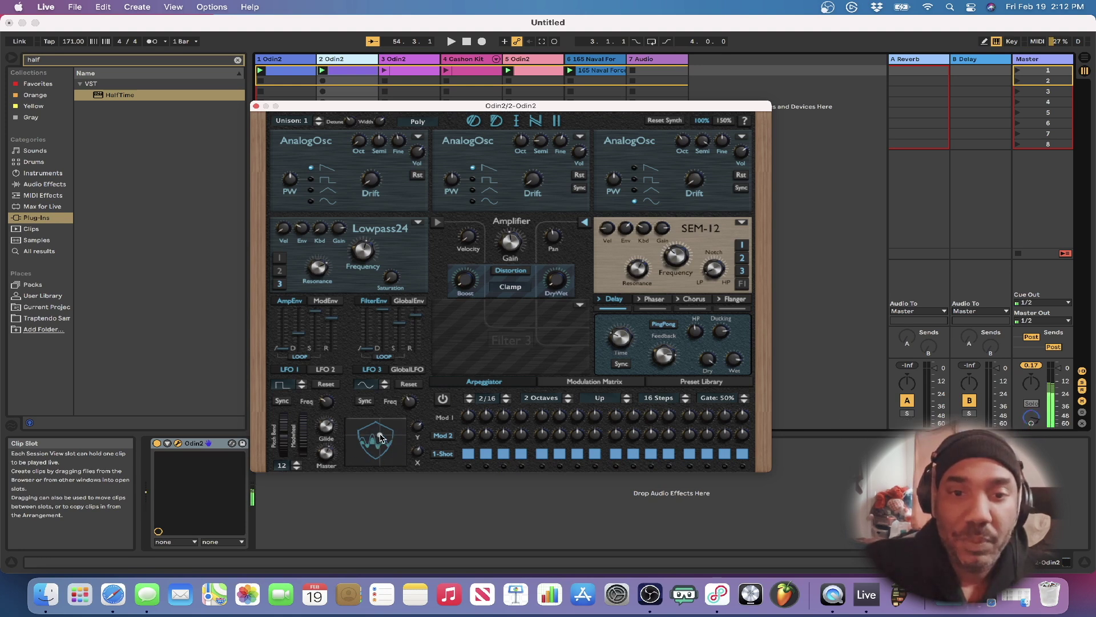
pyautogui.click(578, 382)
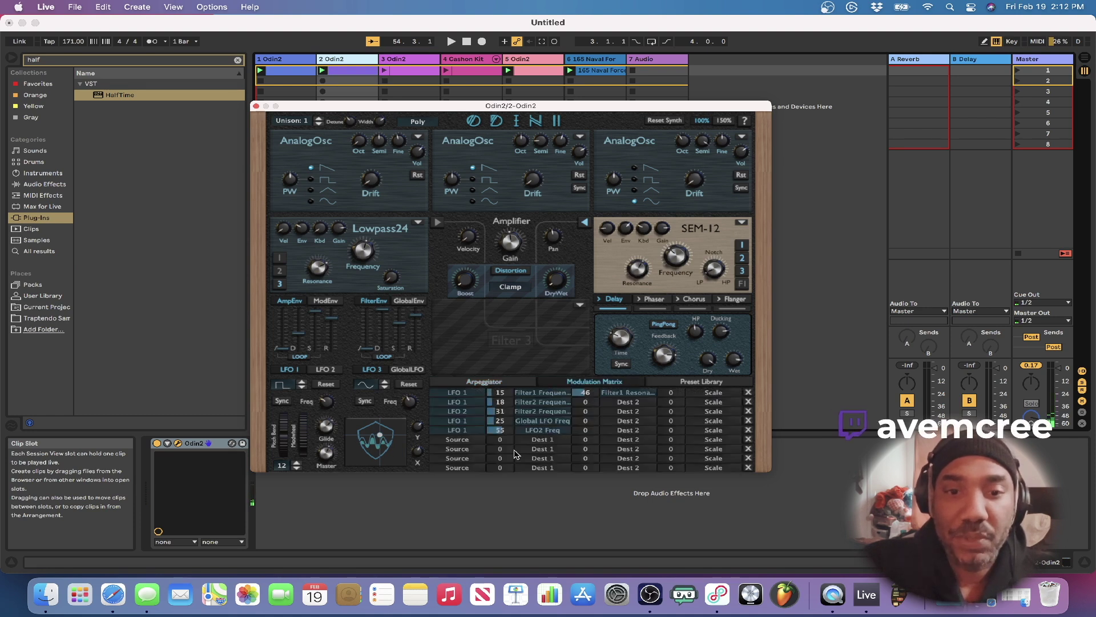